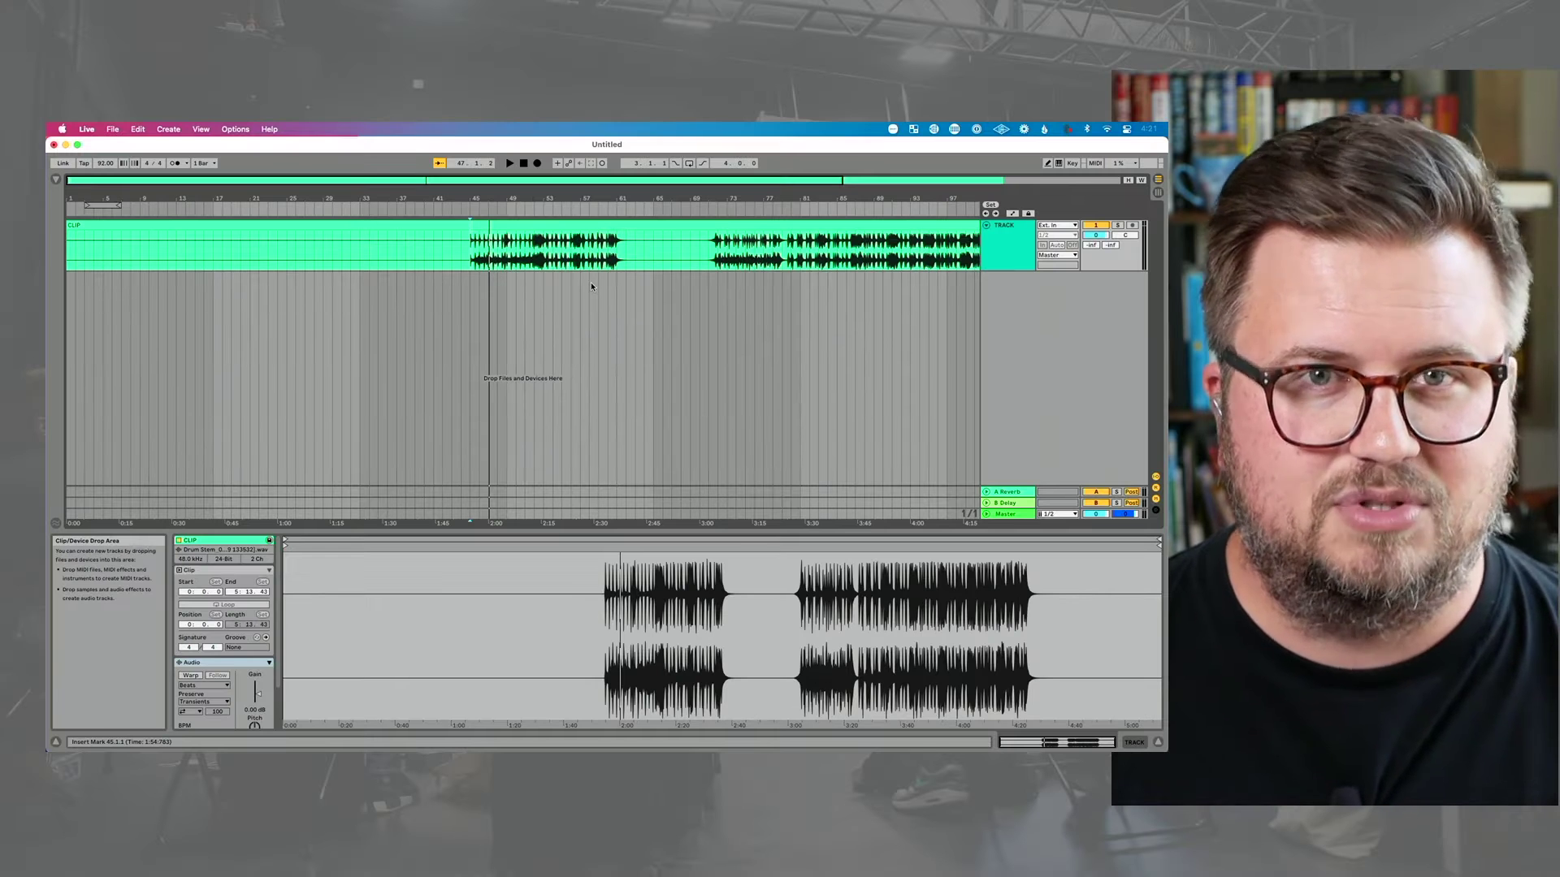
# Select the drum stem clip and its track, briefly deactivating the track and turning it back on.
pyautogui.click(568, 223)
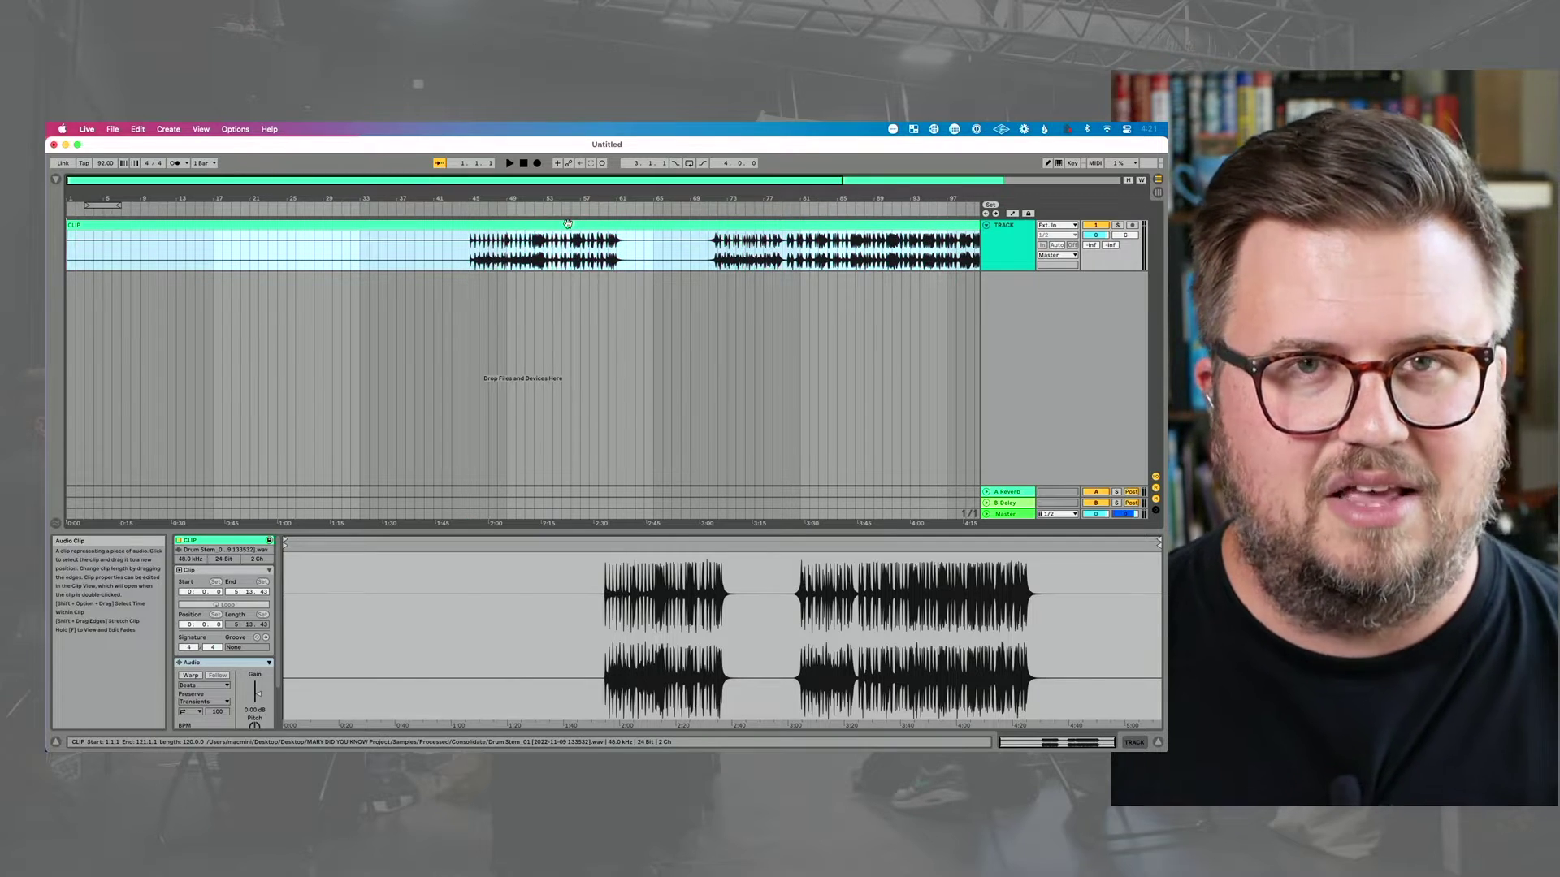
pyautogui.click(1023, 236)
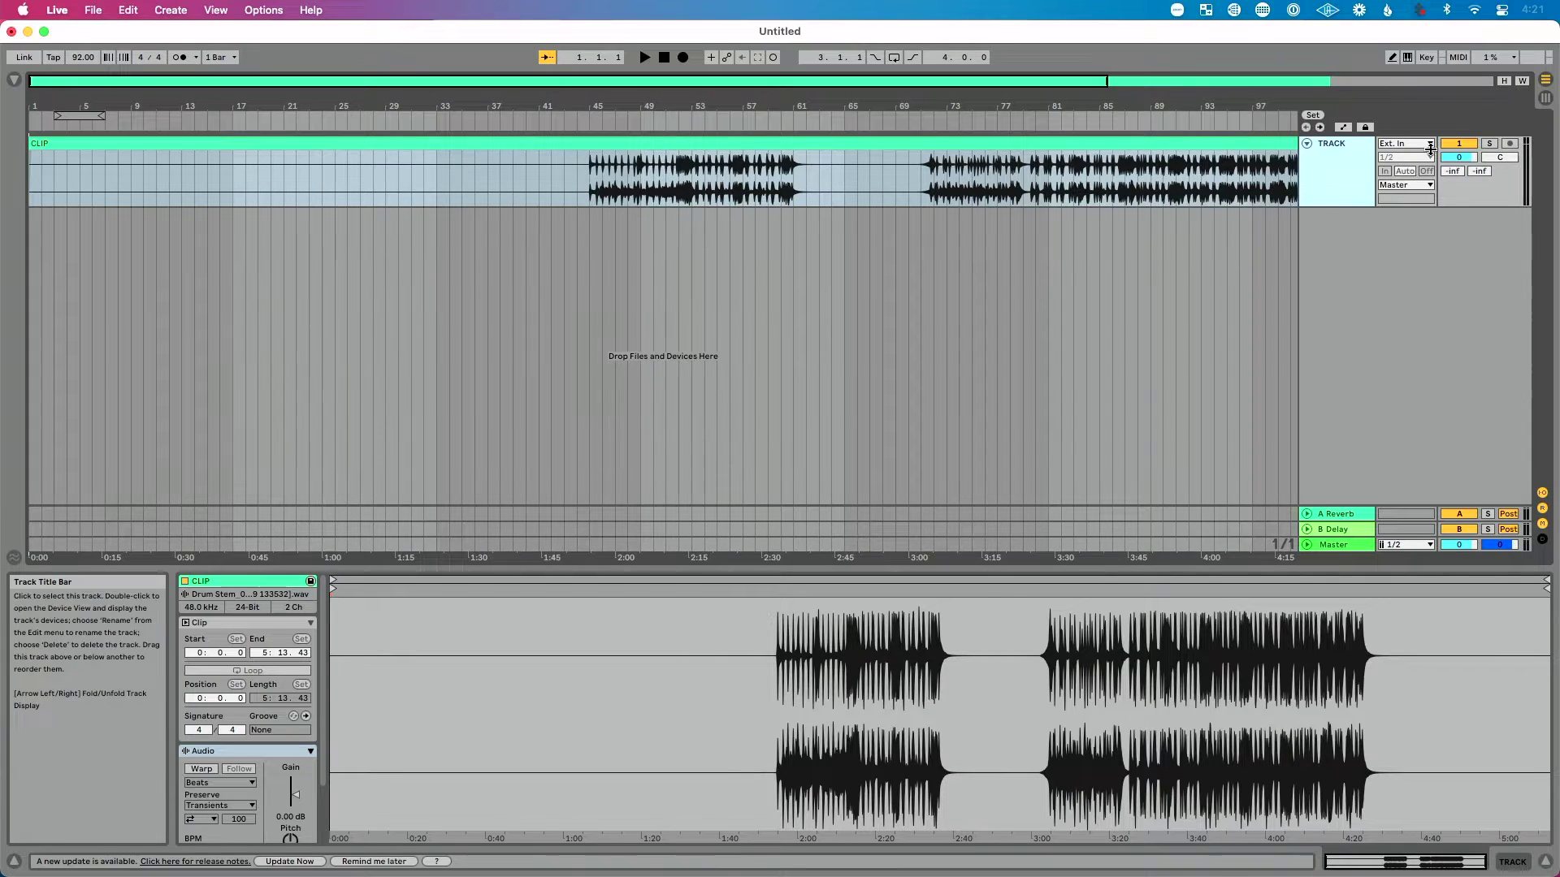
pyautogui.click(1454, 146)
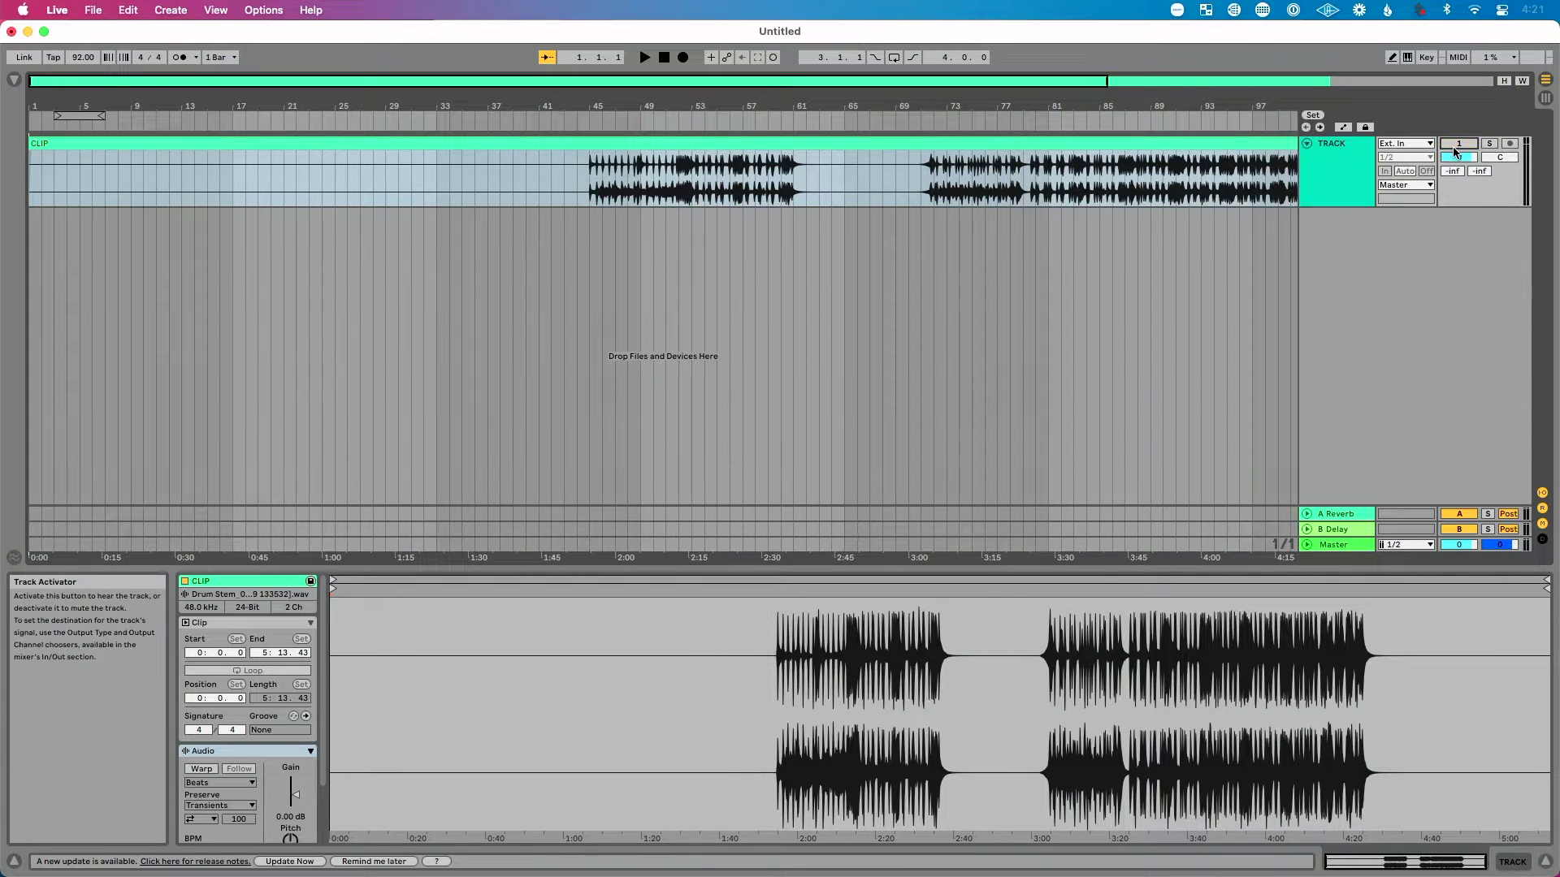
pyautogui.click(1458, 144)
pyautogui.click(1354, 146)
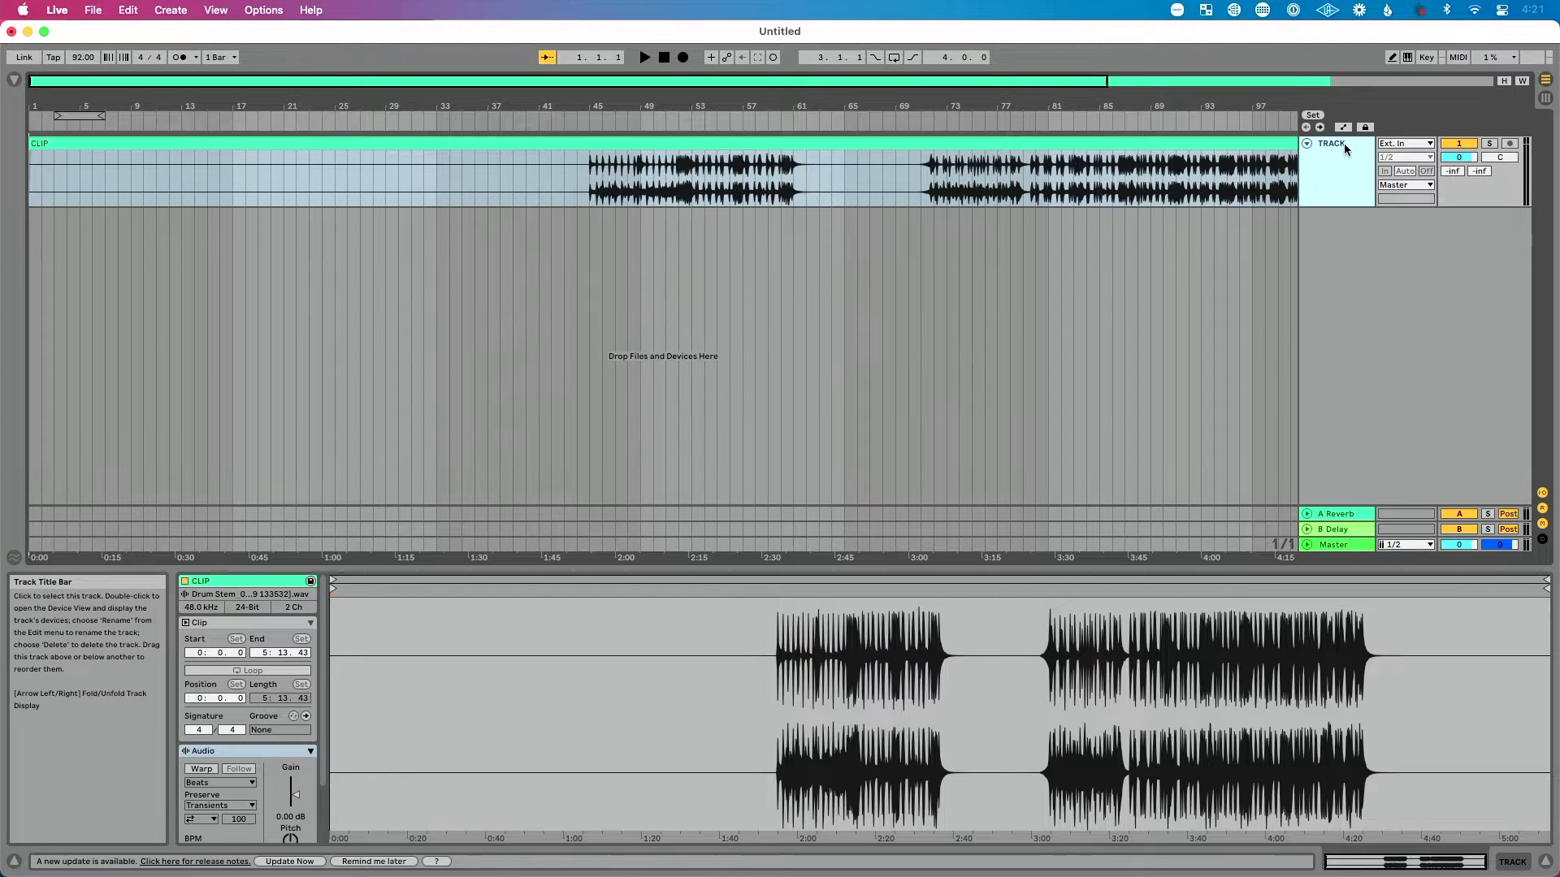
pyautogui.click(1234, 137)
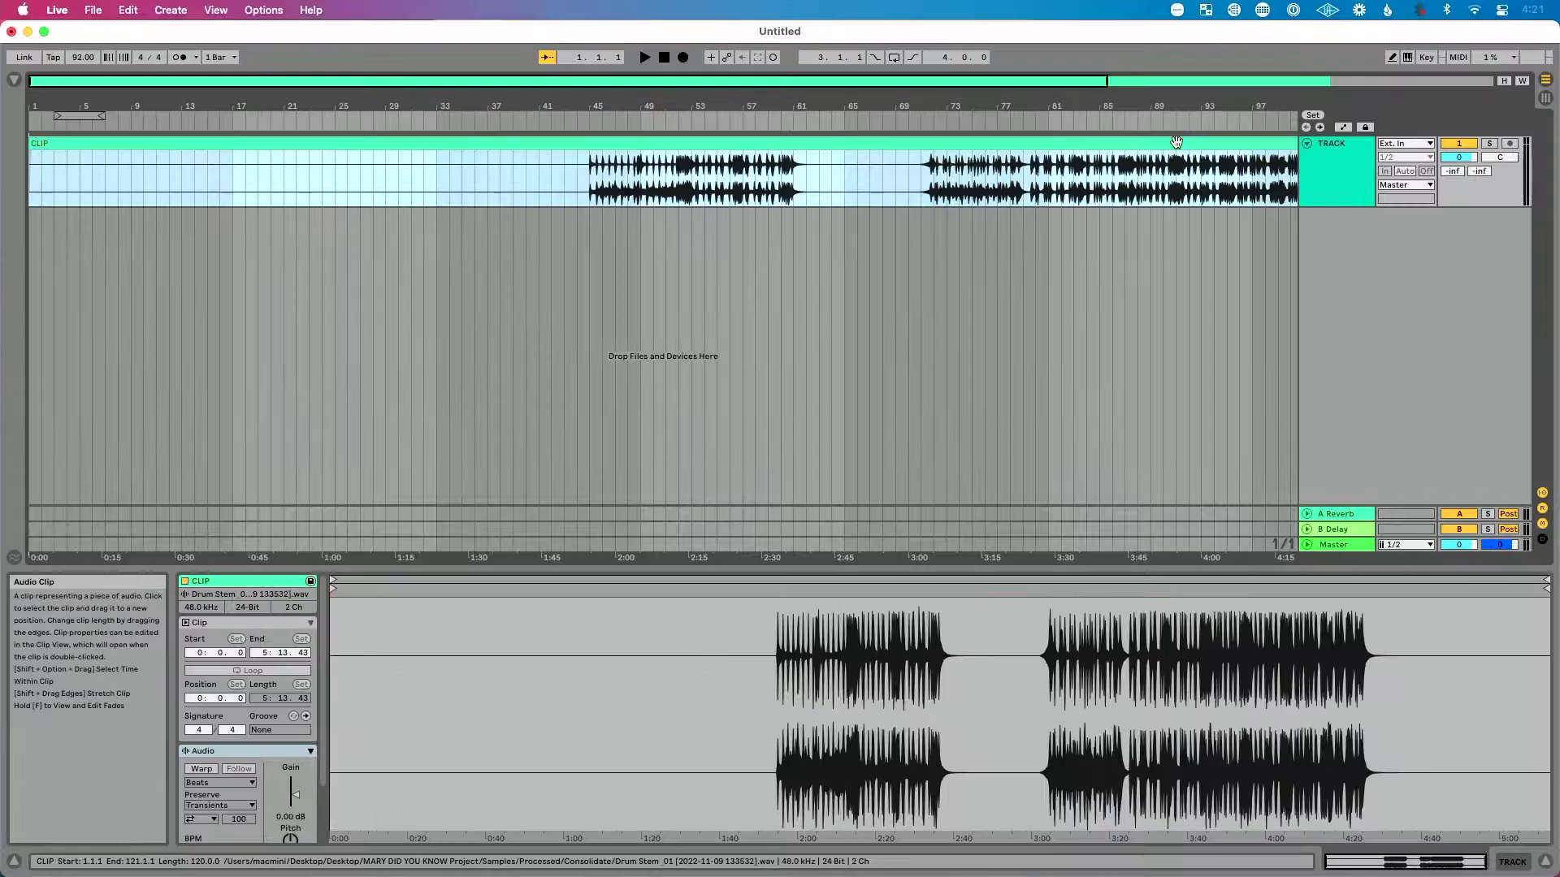
pyautogui.click(404, 366)
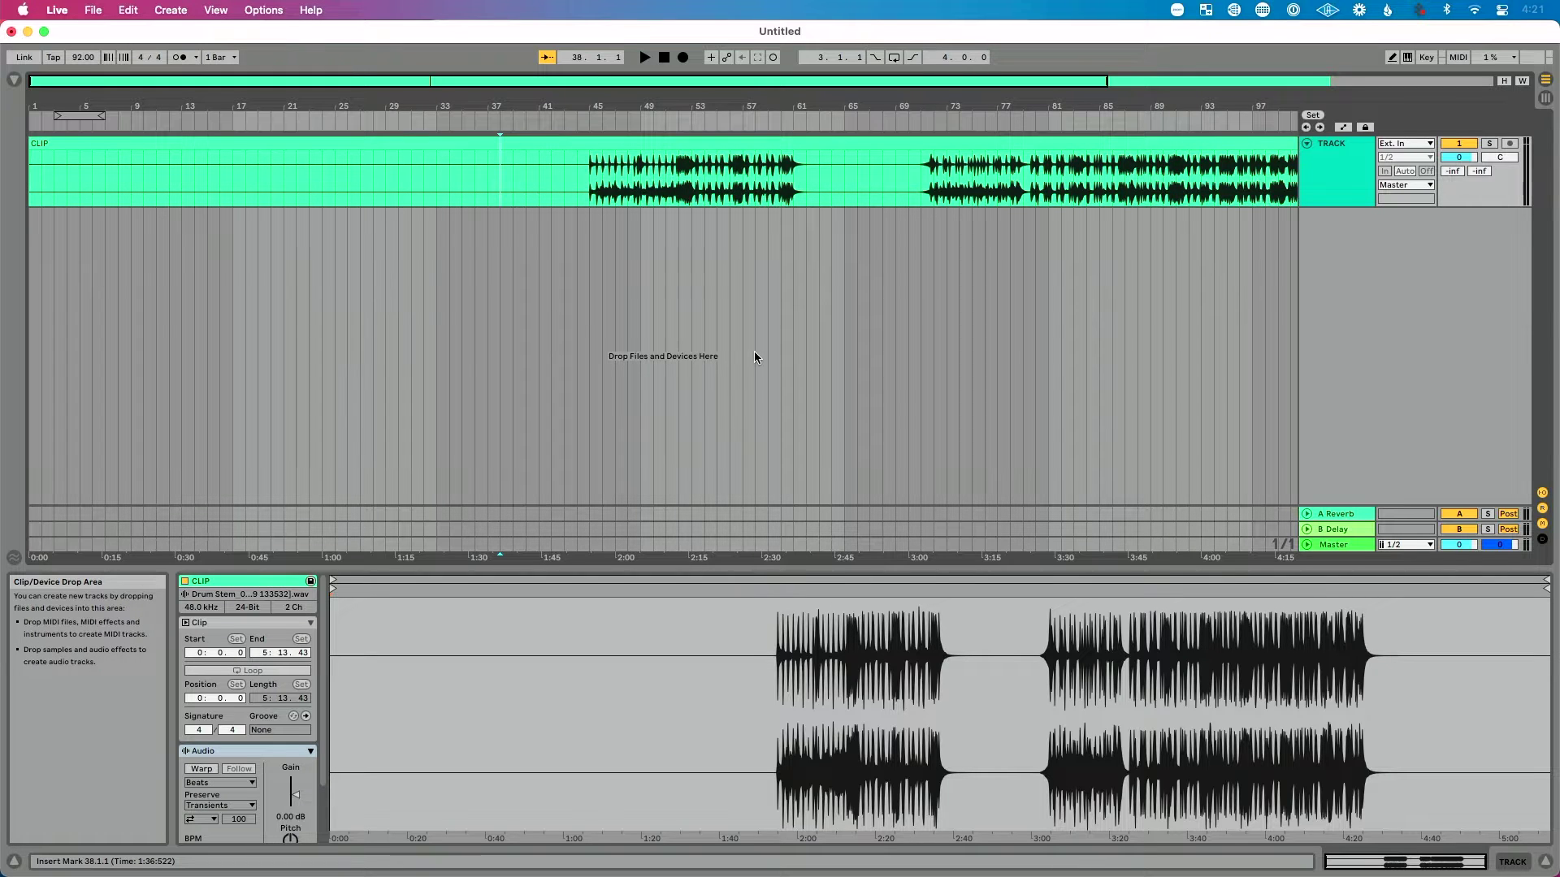
pyautogui.click(633, 143)
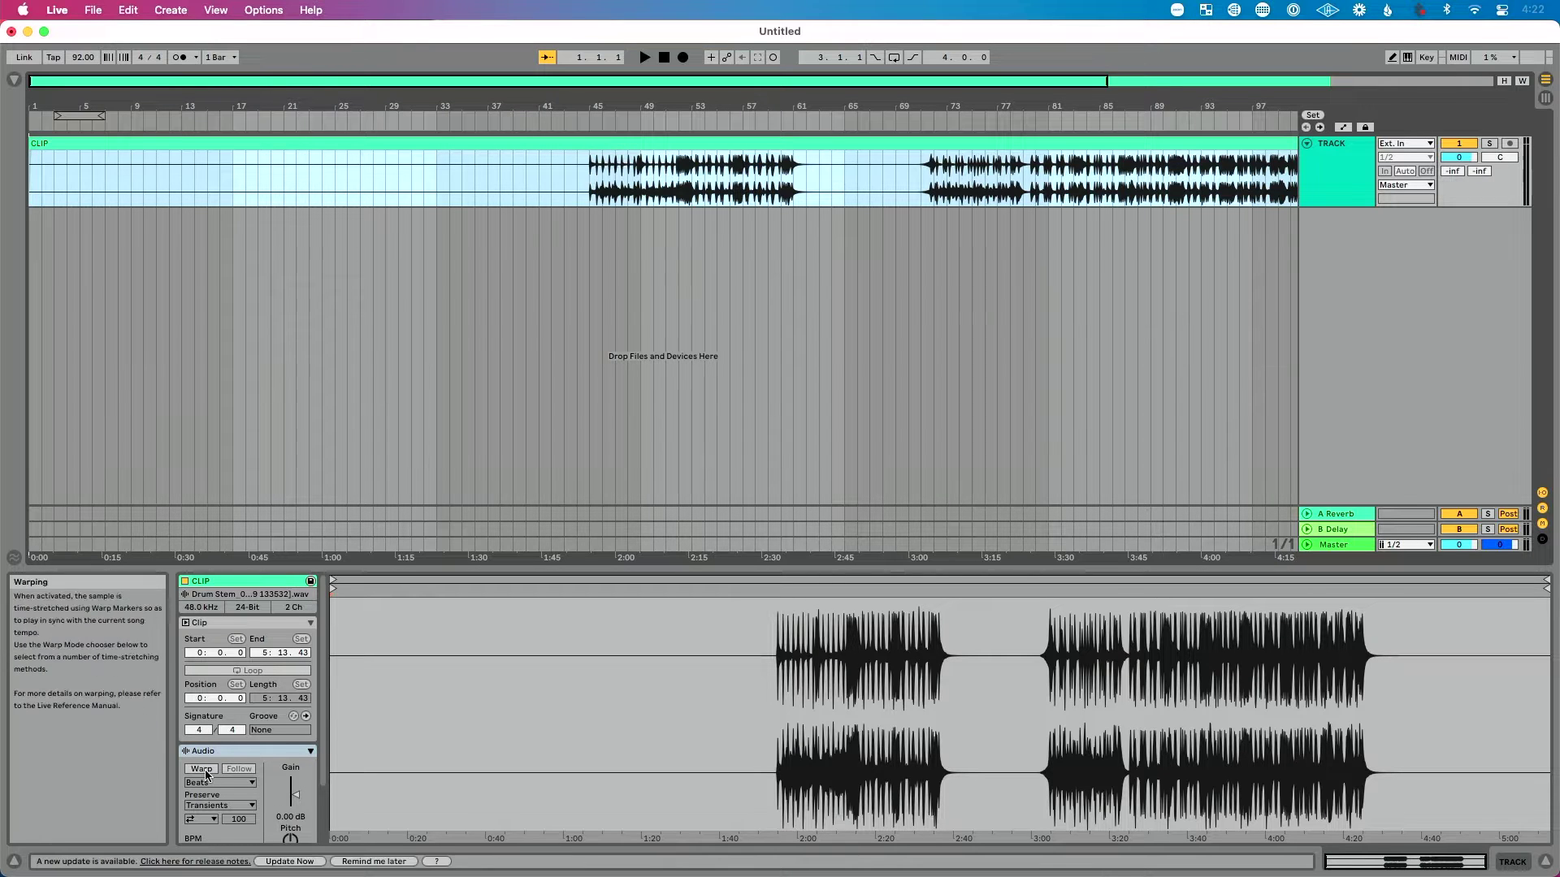
# Turn on the metronome and play the drum stem from its first hit at bar 45.
pyautogui.scroll(-2, 216, 708)
pyautogui.hscroll(1, 599, 256)
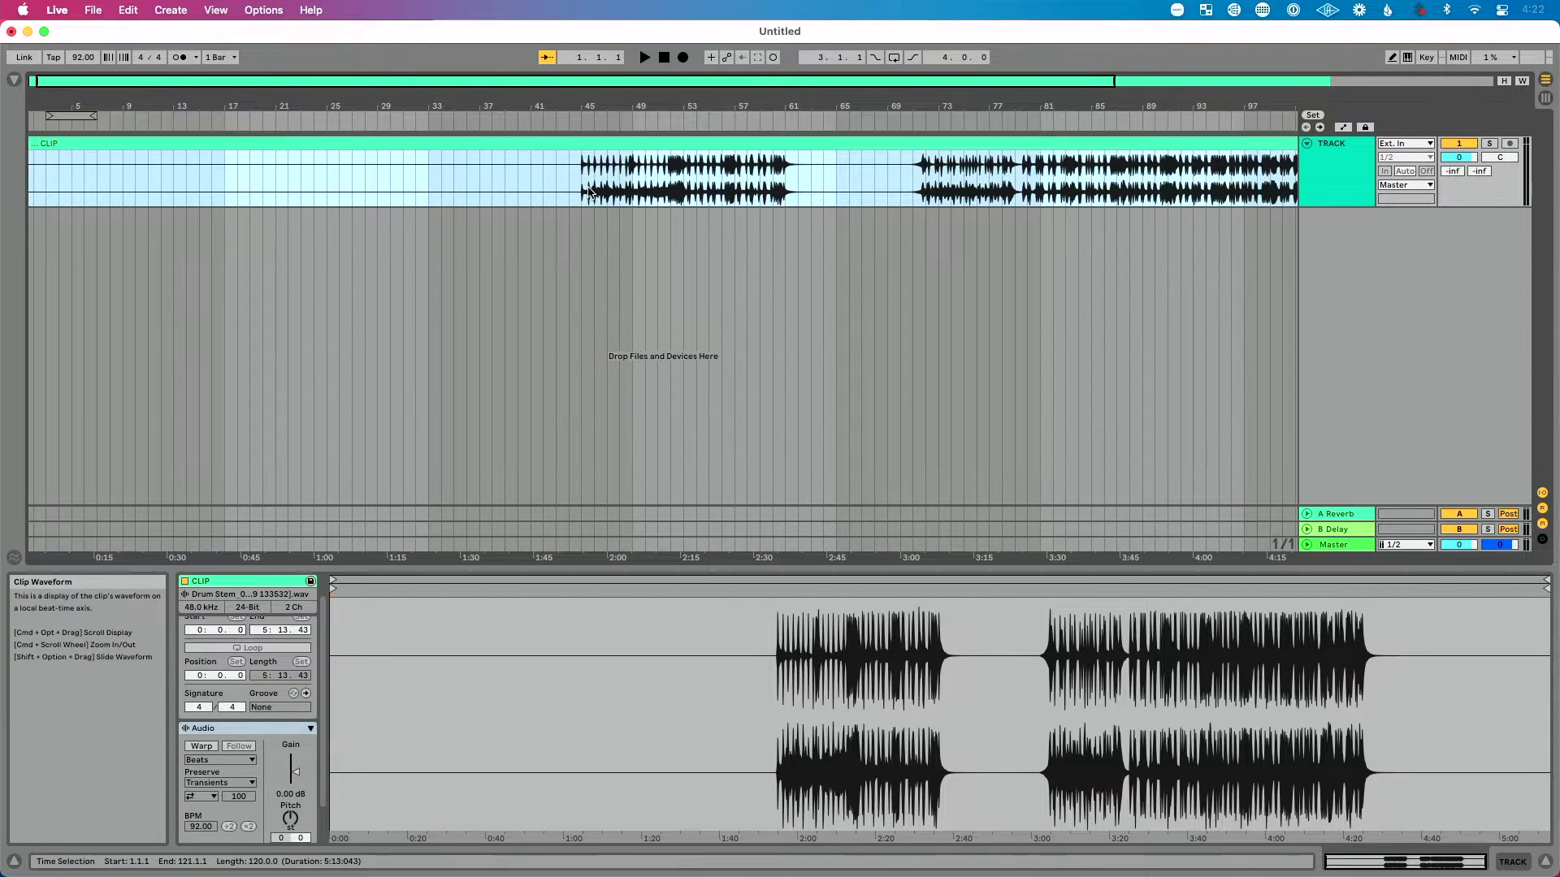
pyautogui.click(582, 174)
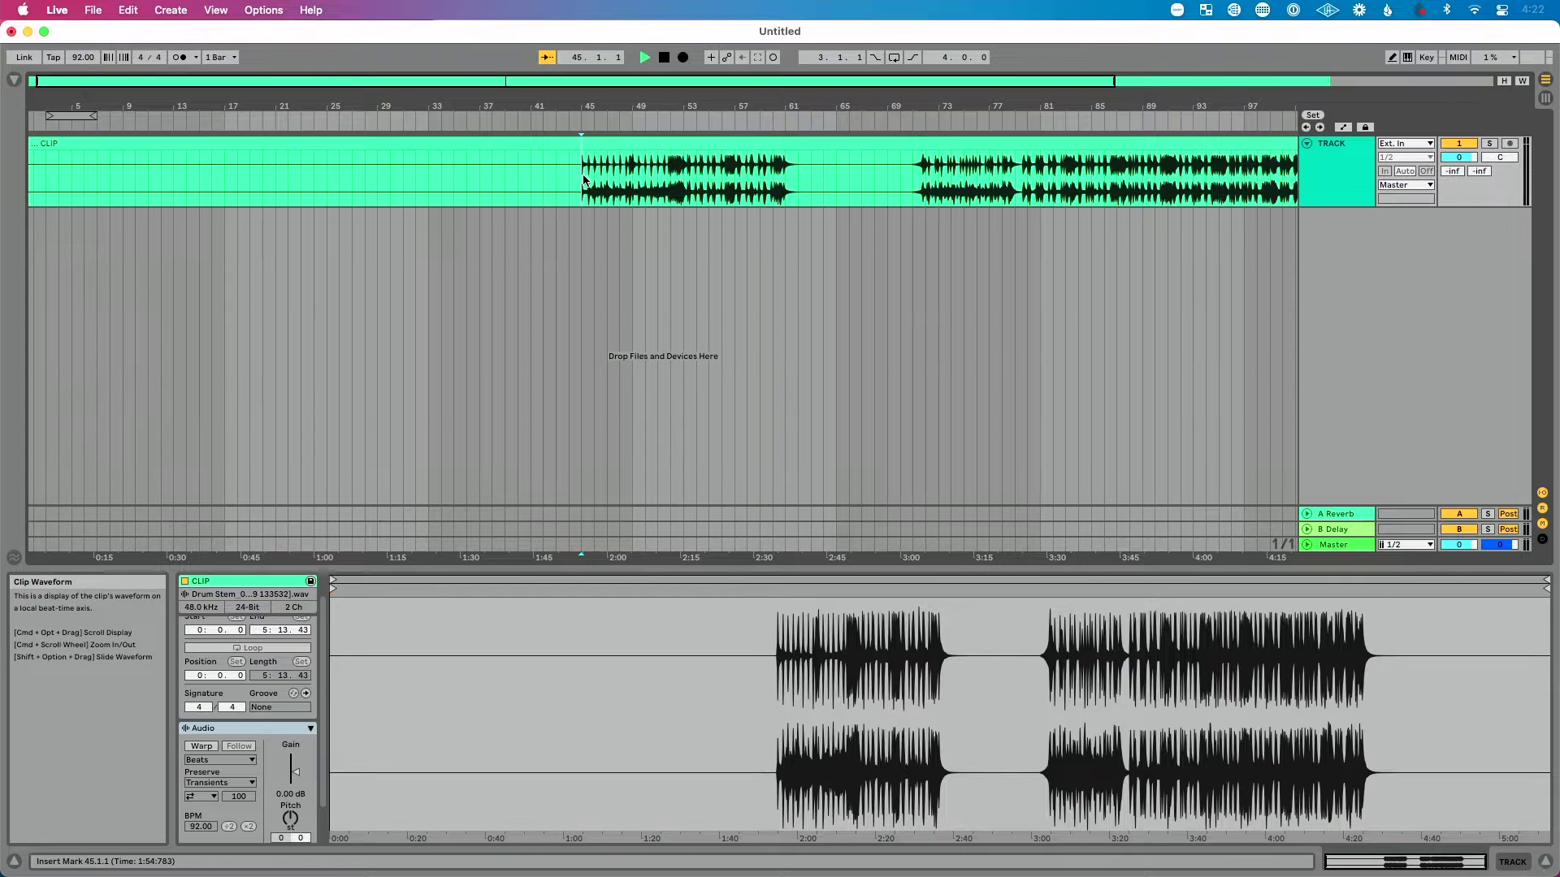
pyautogui.hscroll(-1, 583, 179)
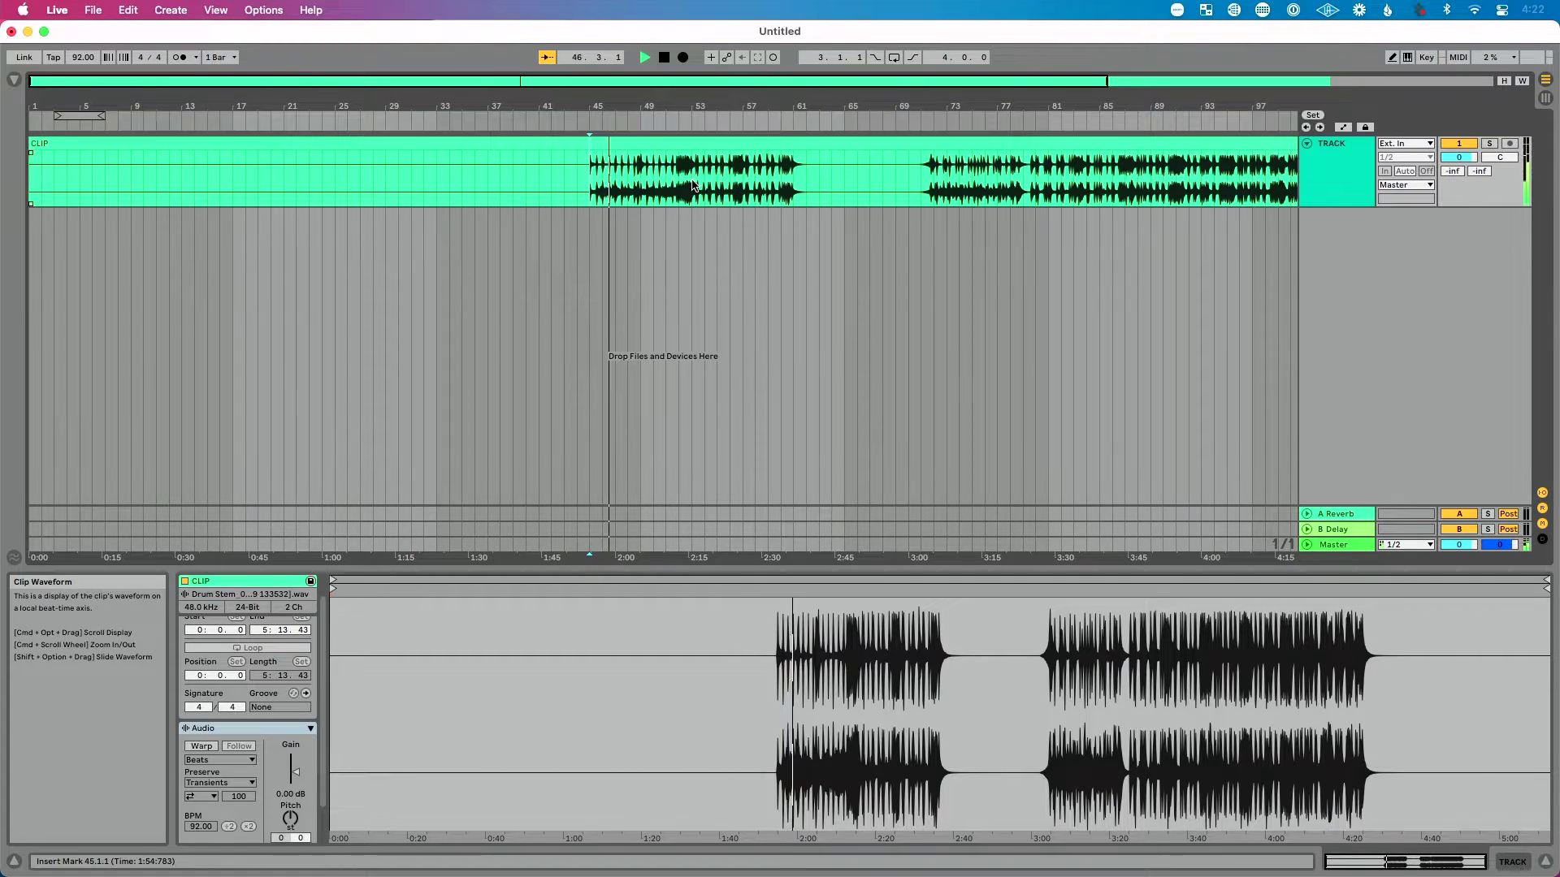
pyautogui.click(183, 57)
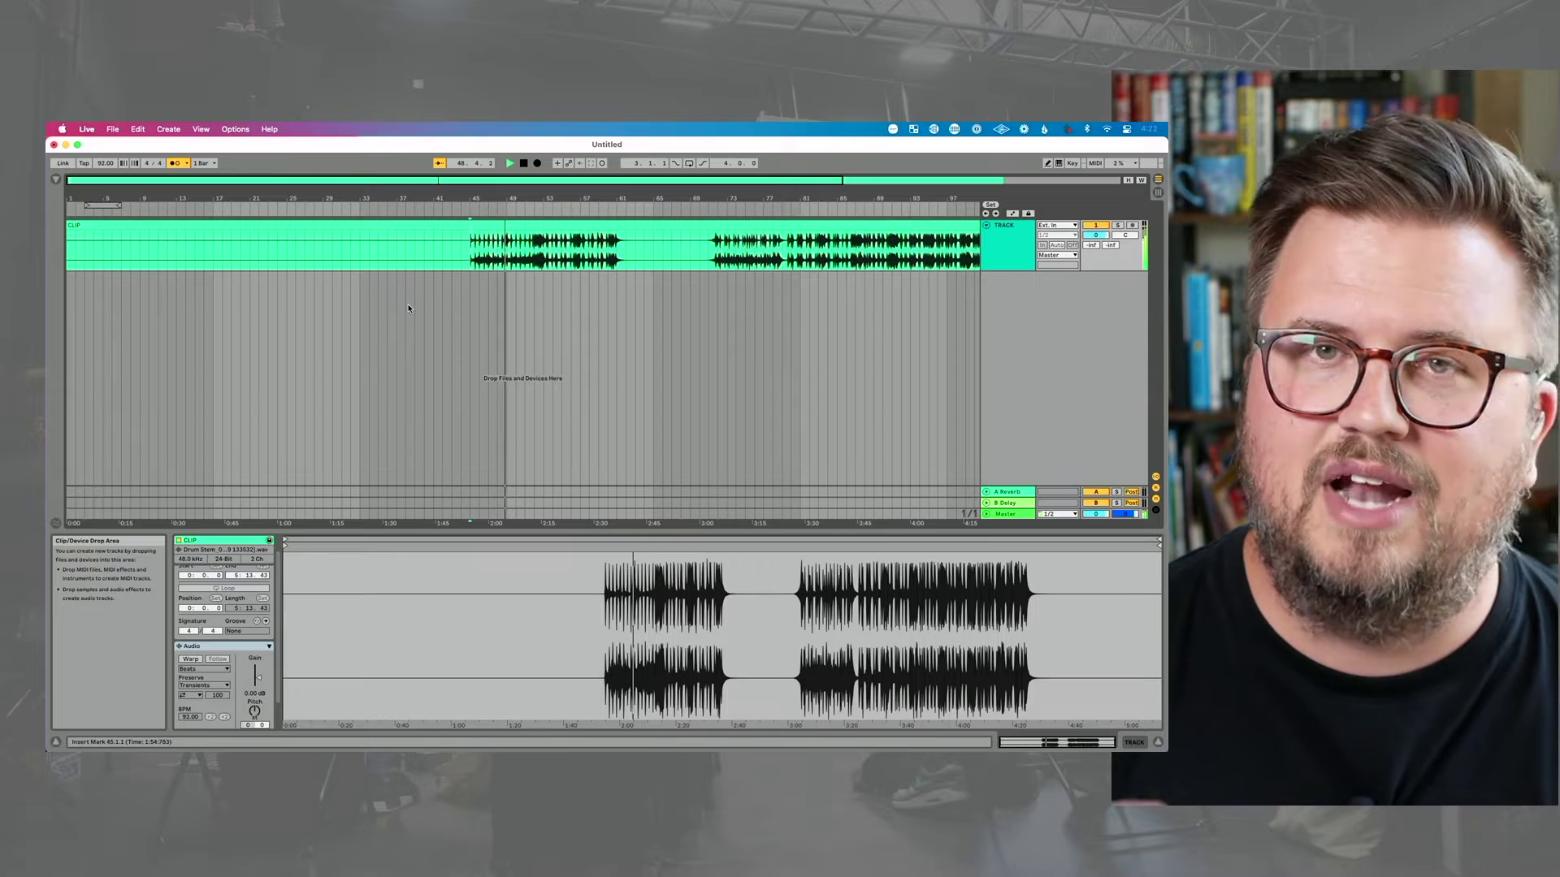
pyautogui.press('space')
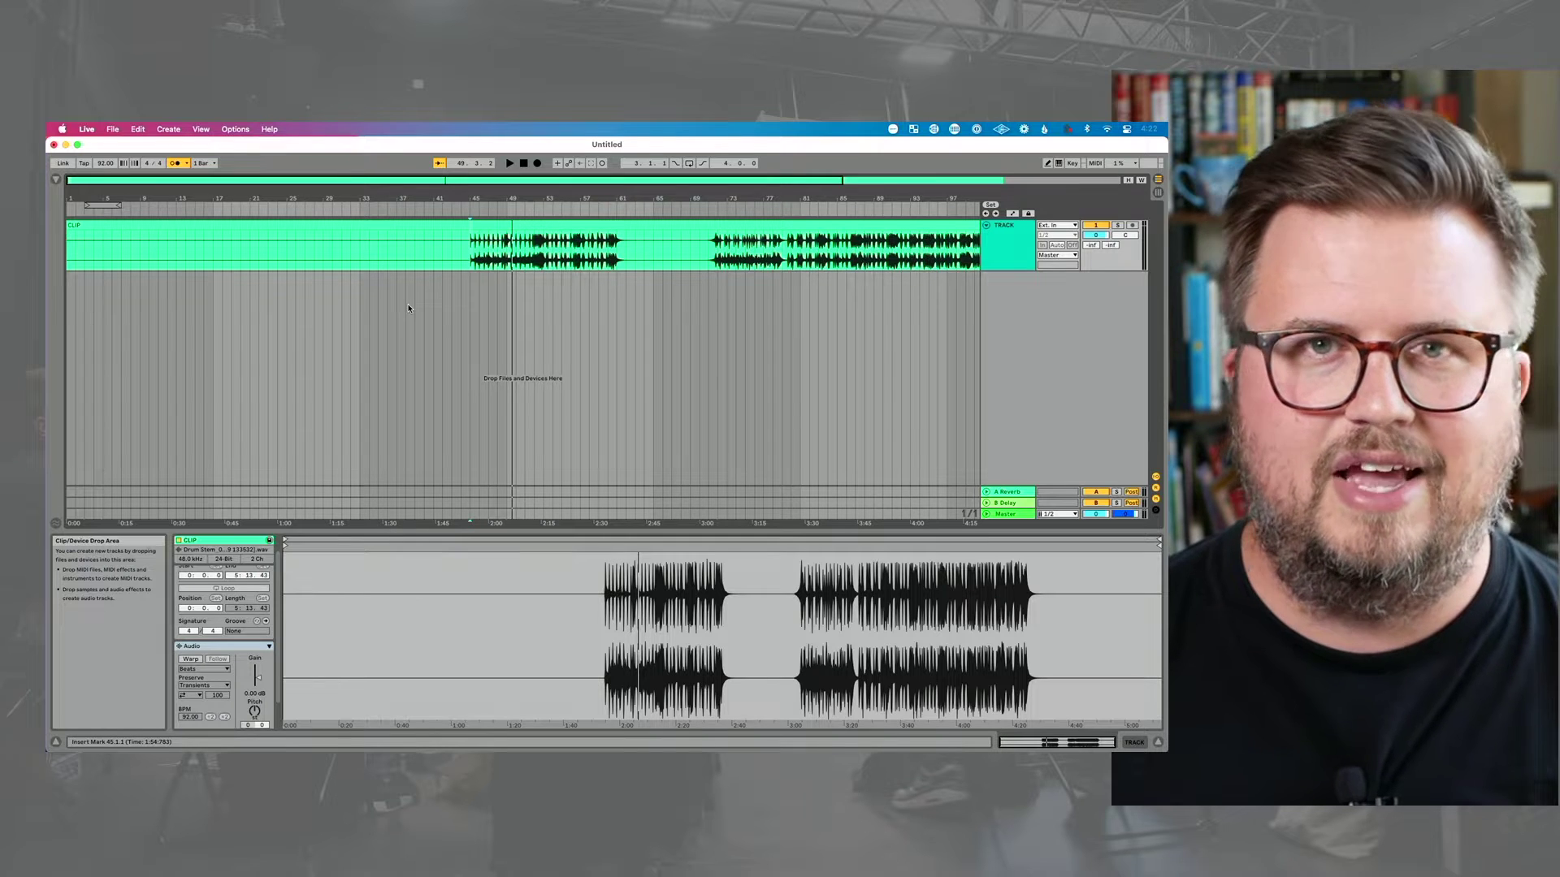
# Raise the tempo from 92 to 128 BPM and play the stem from bar 45, then bar 62.
pyautogui.moveTo(105, 163); pyautogui.dragTo(105, 106)
pyautogui.click(474, 238)
pyautogui.press('space')
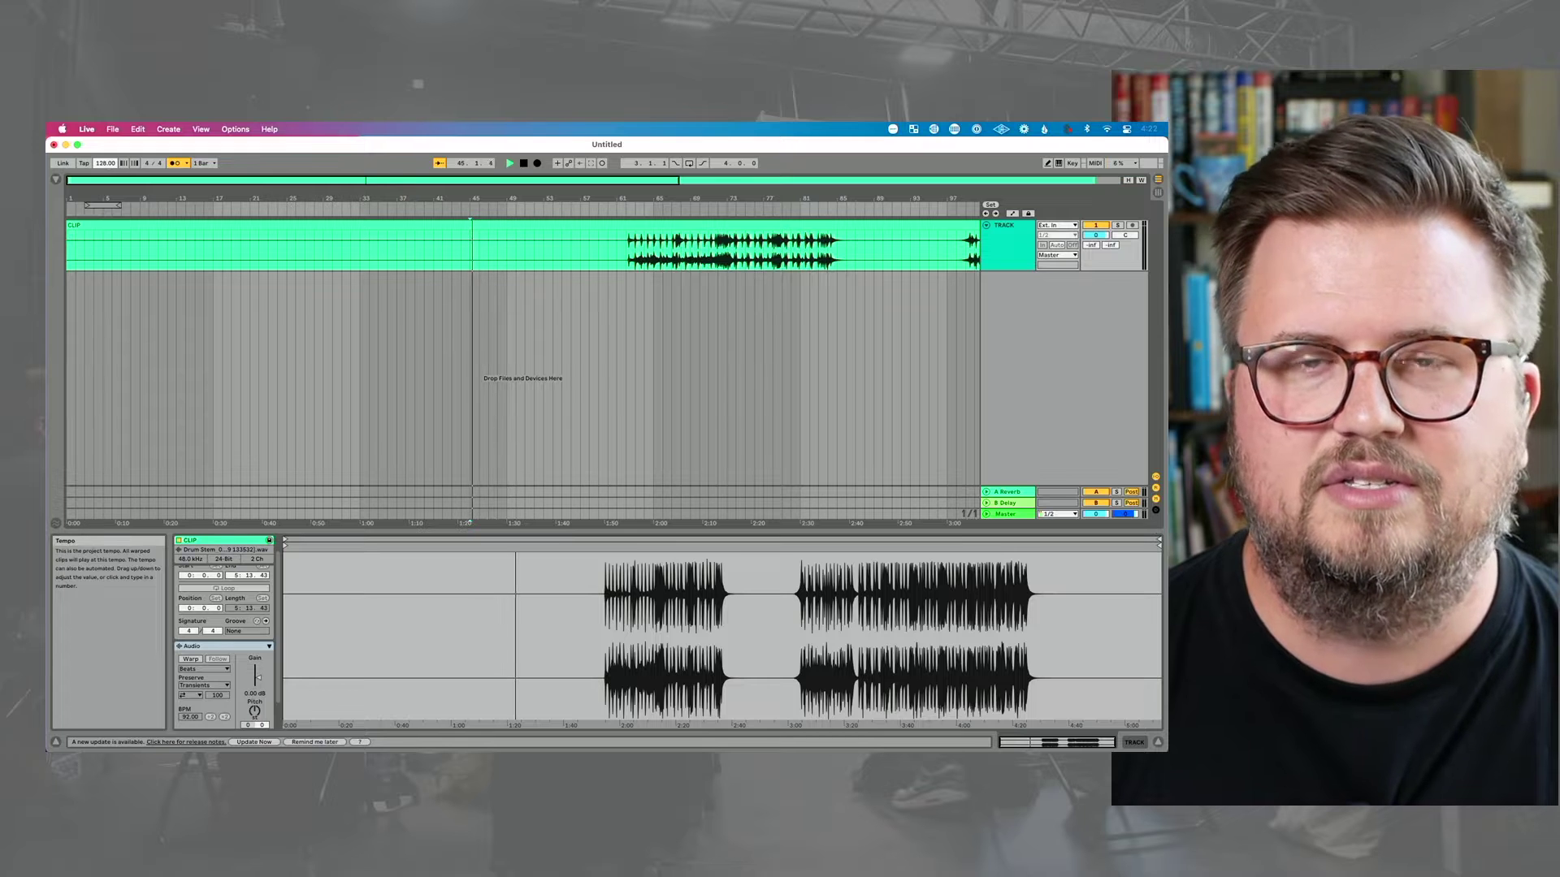
pyautogui.click(627, 256)
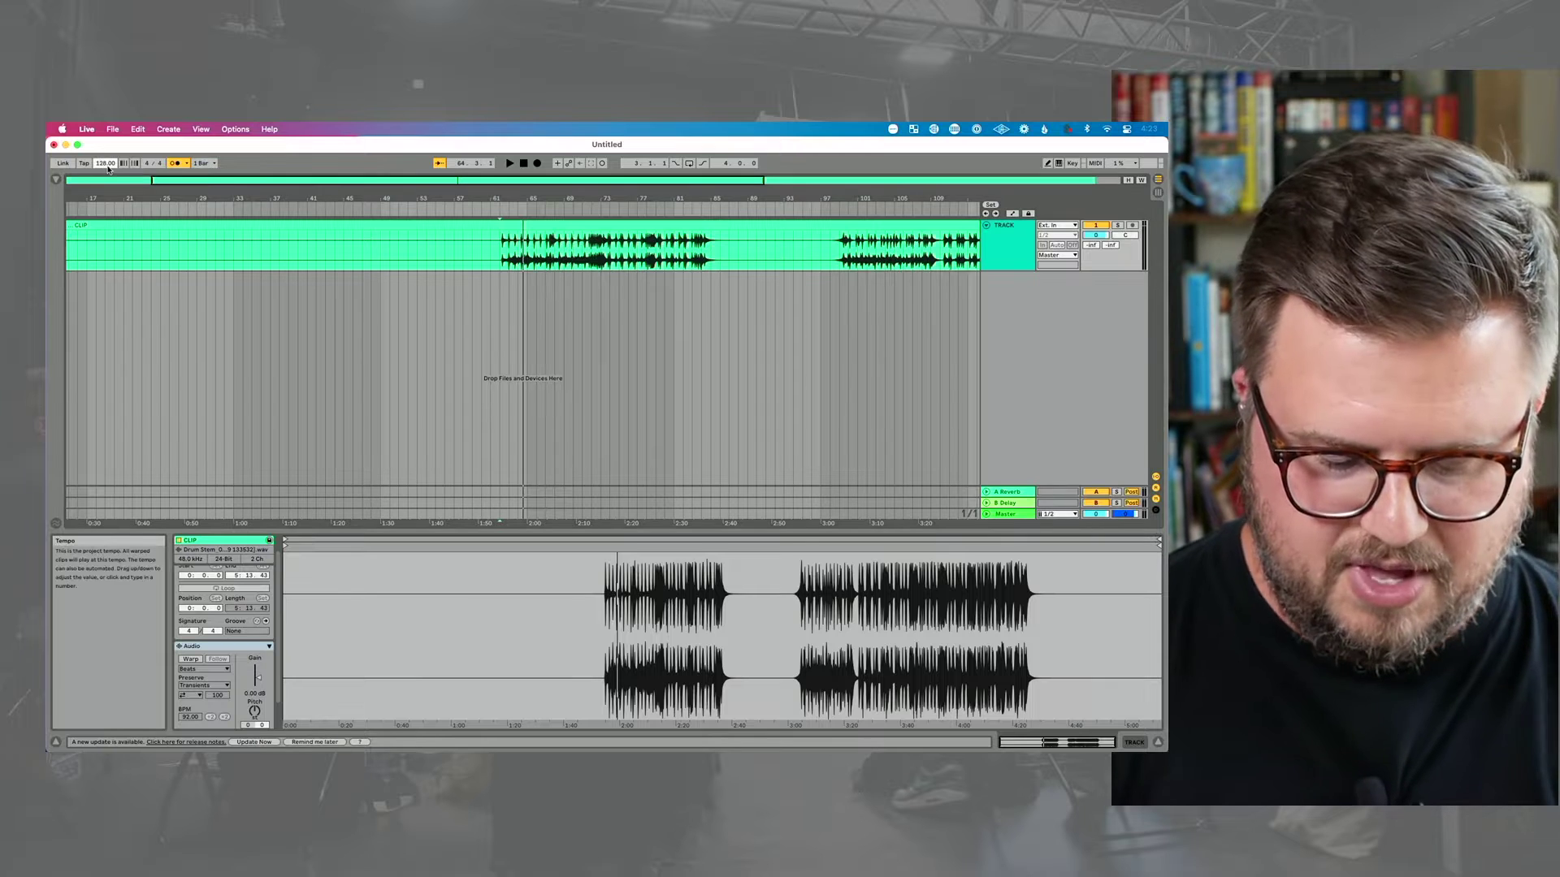
# Set the project tempo to 115 BPM.
pyautogui.click(106, 164)
pyautogui.write('115')
pyautogui.press('Return')
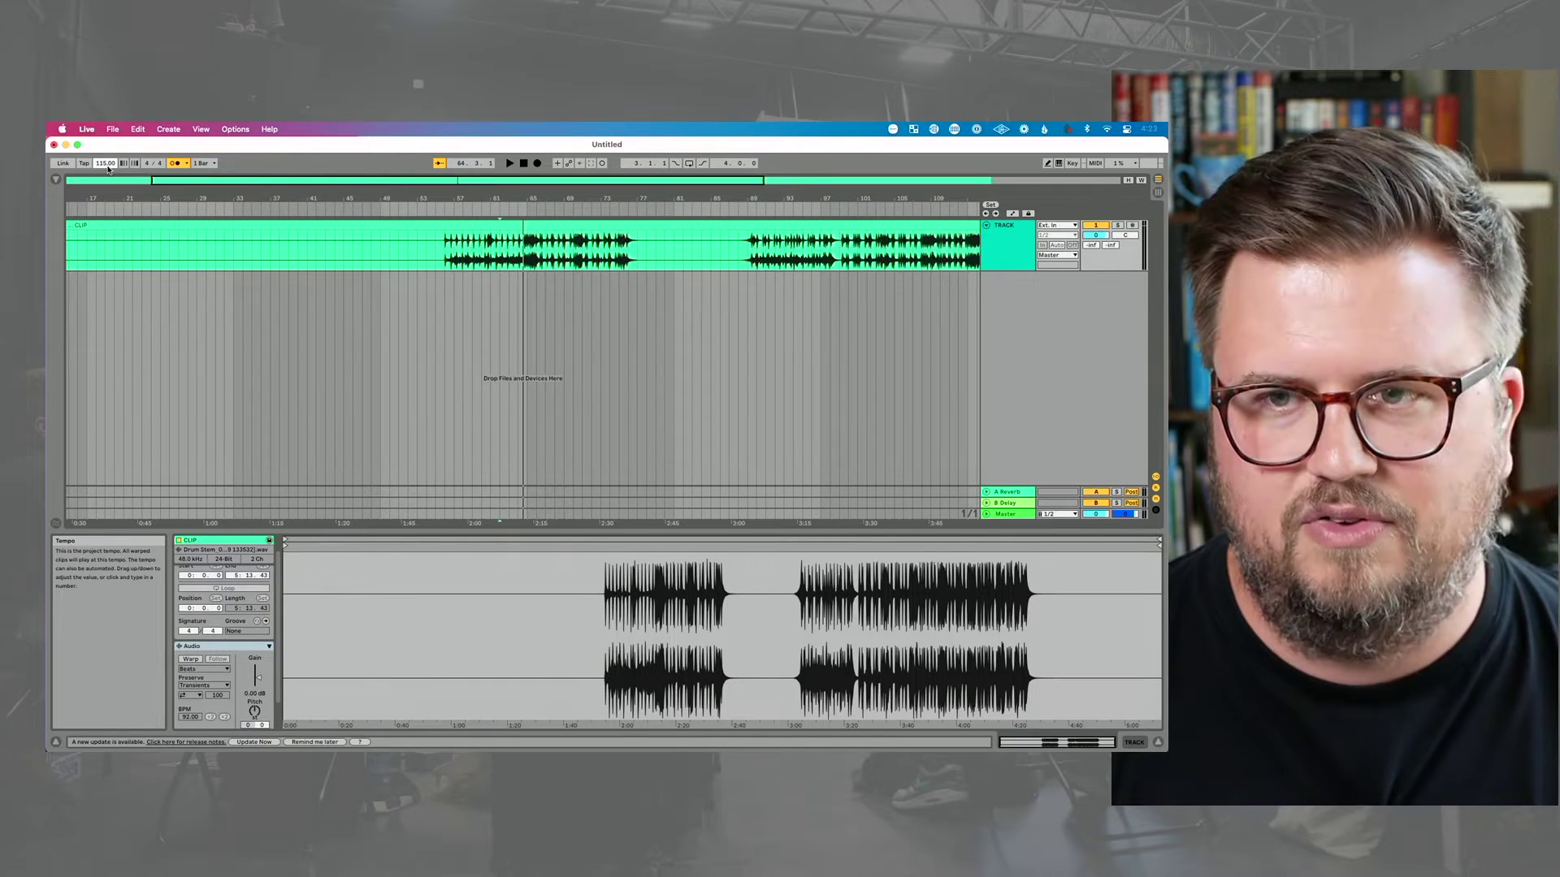
# Audition the stem from bar 56, then switch on Warp for the drum clip.
pyautogui.click(443, 255)
pyautogui.press('space')
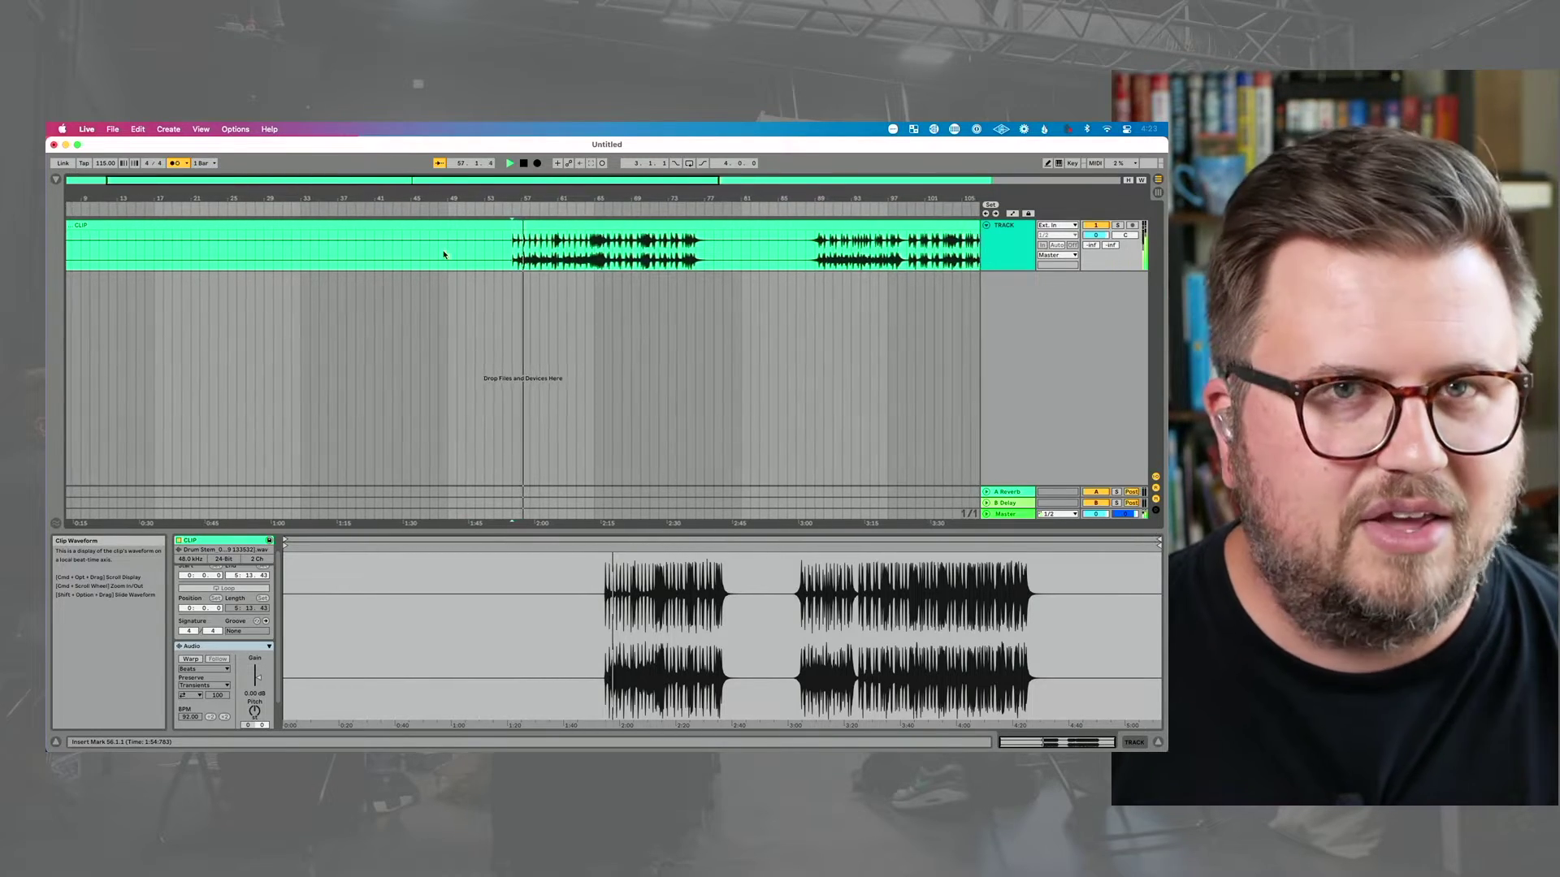
pyautogui.press('space')
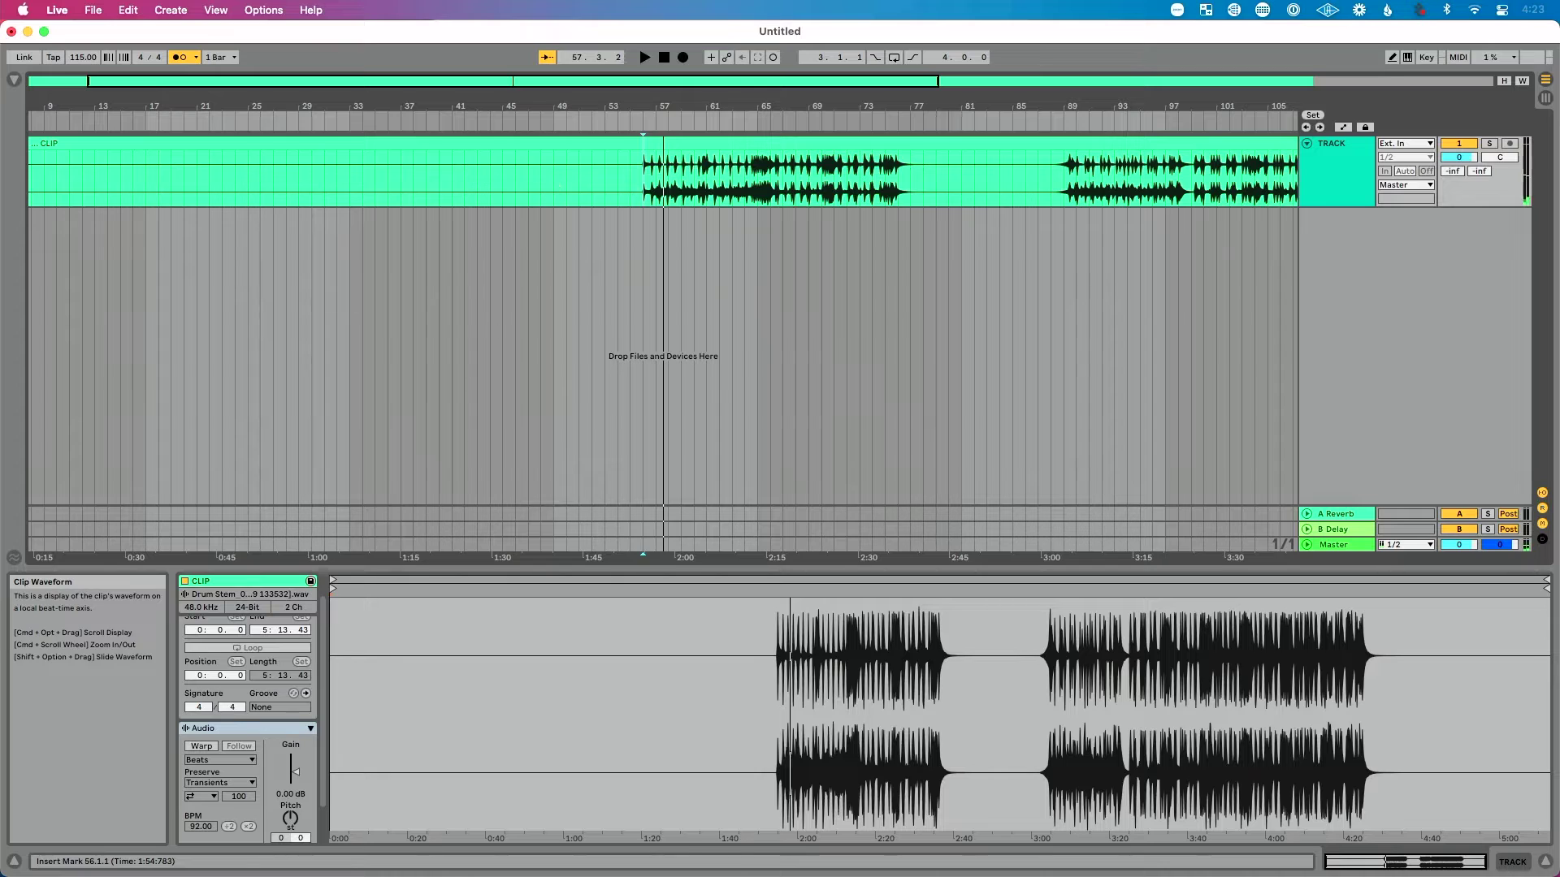
pyautogui.click(216, 747)
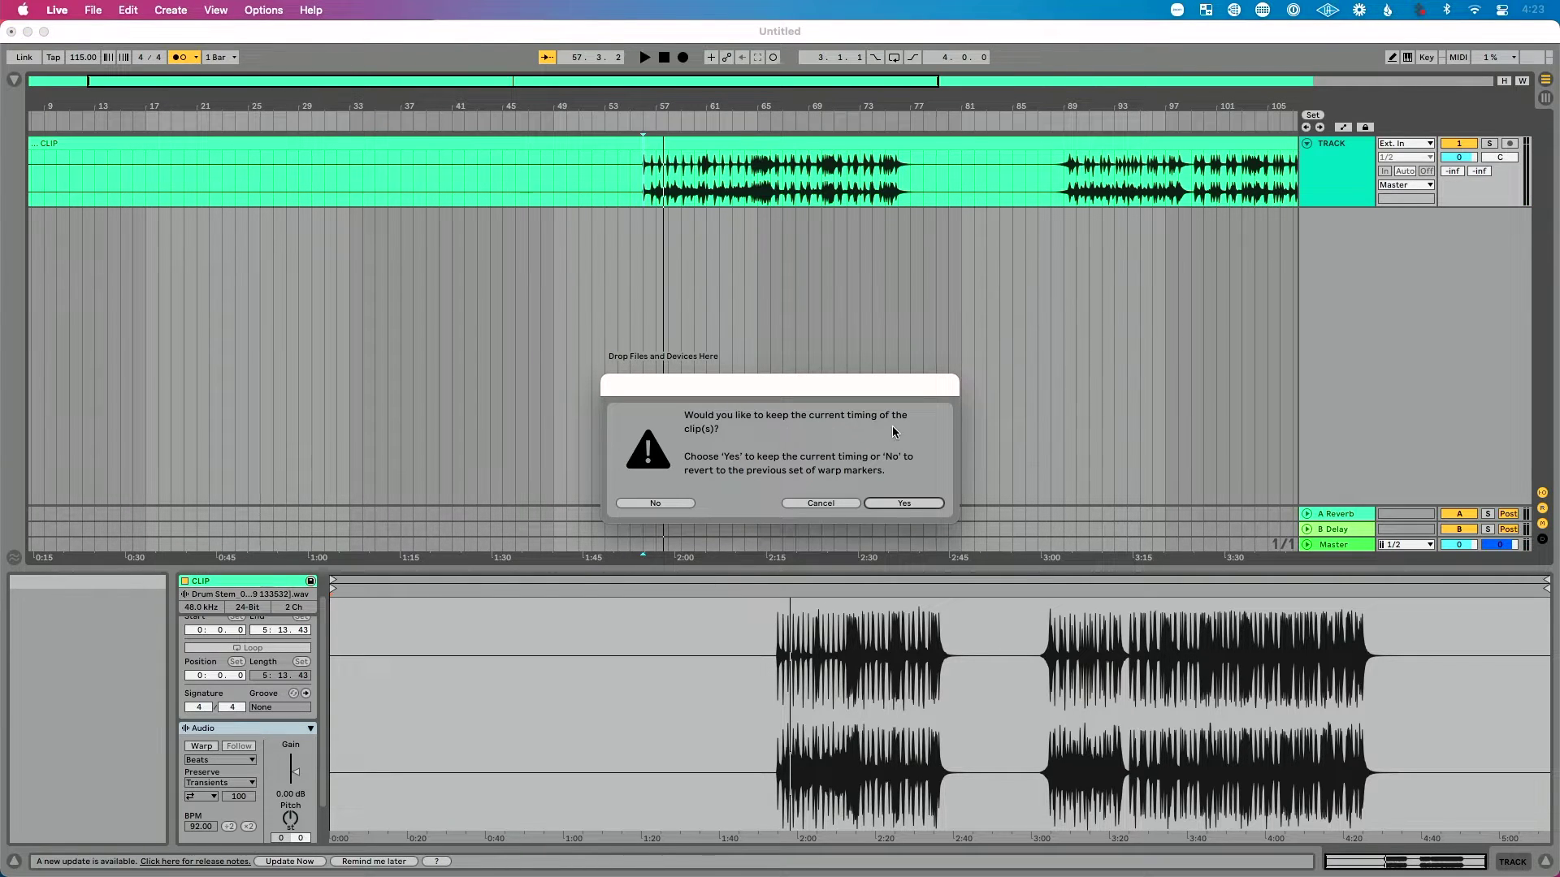
# Keep the clip's current timing, zoom in, and pin a warp marker to the bar 45 hit.
pyautogui.click(678, 504)
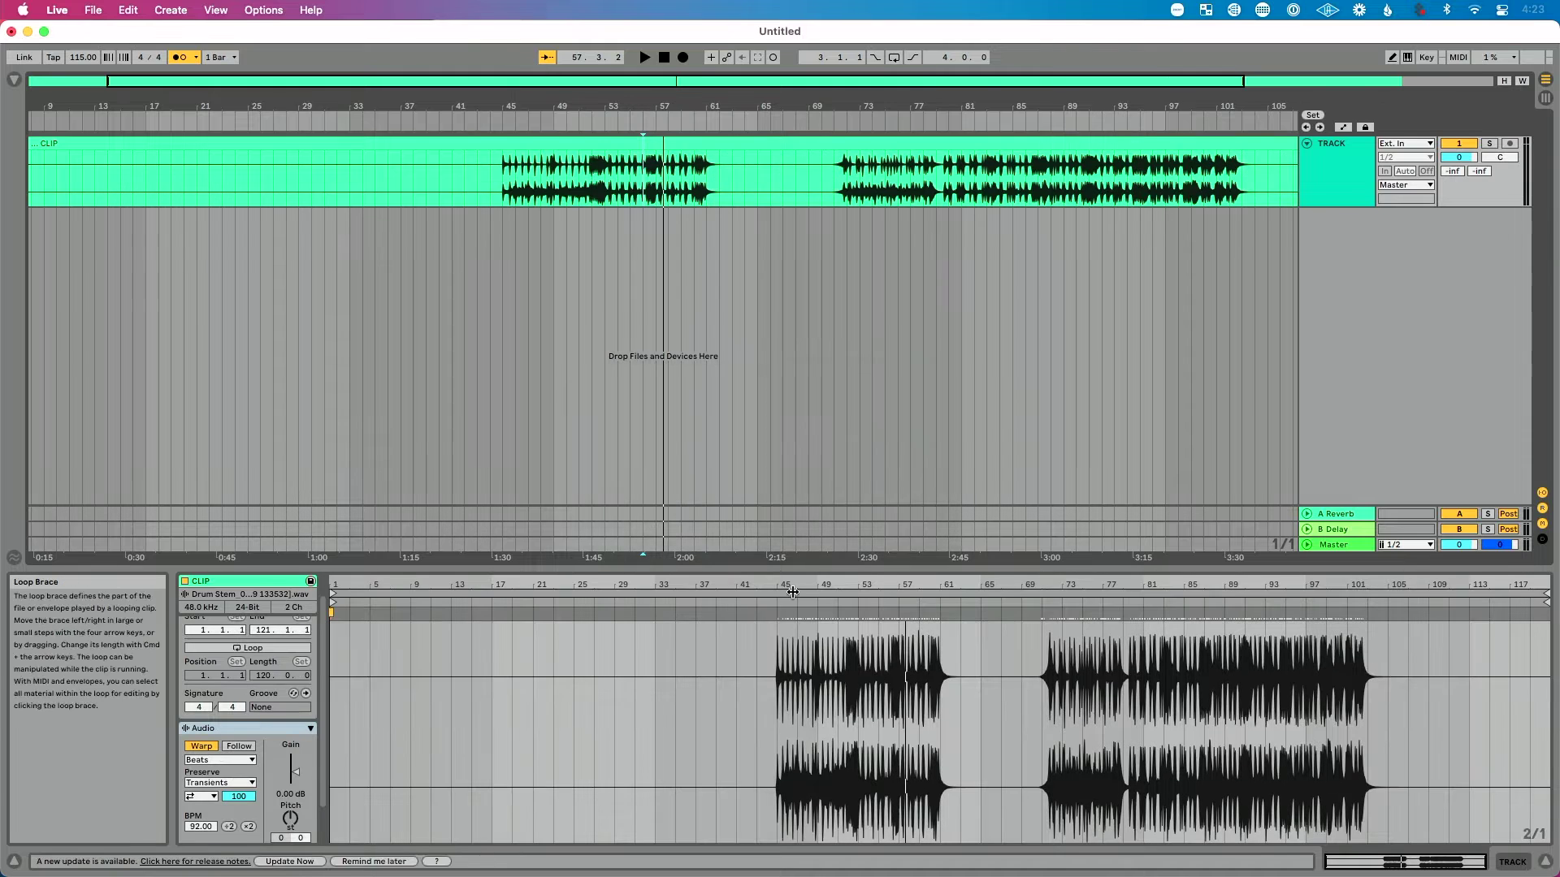
pyautogui.moveTo(784, 587); pyautogui.dragTo(784, 641)
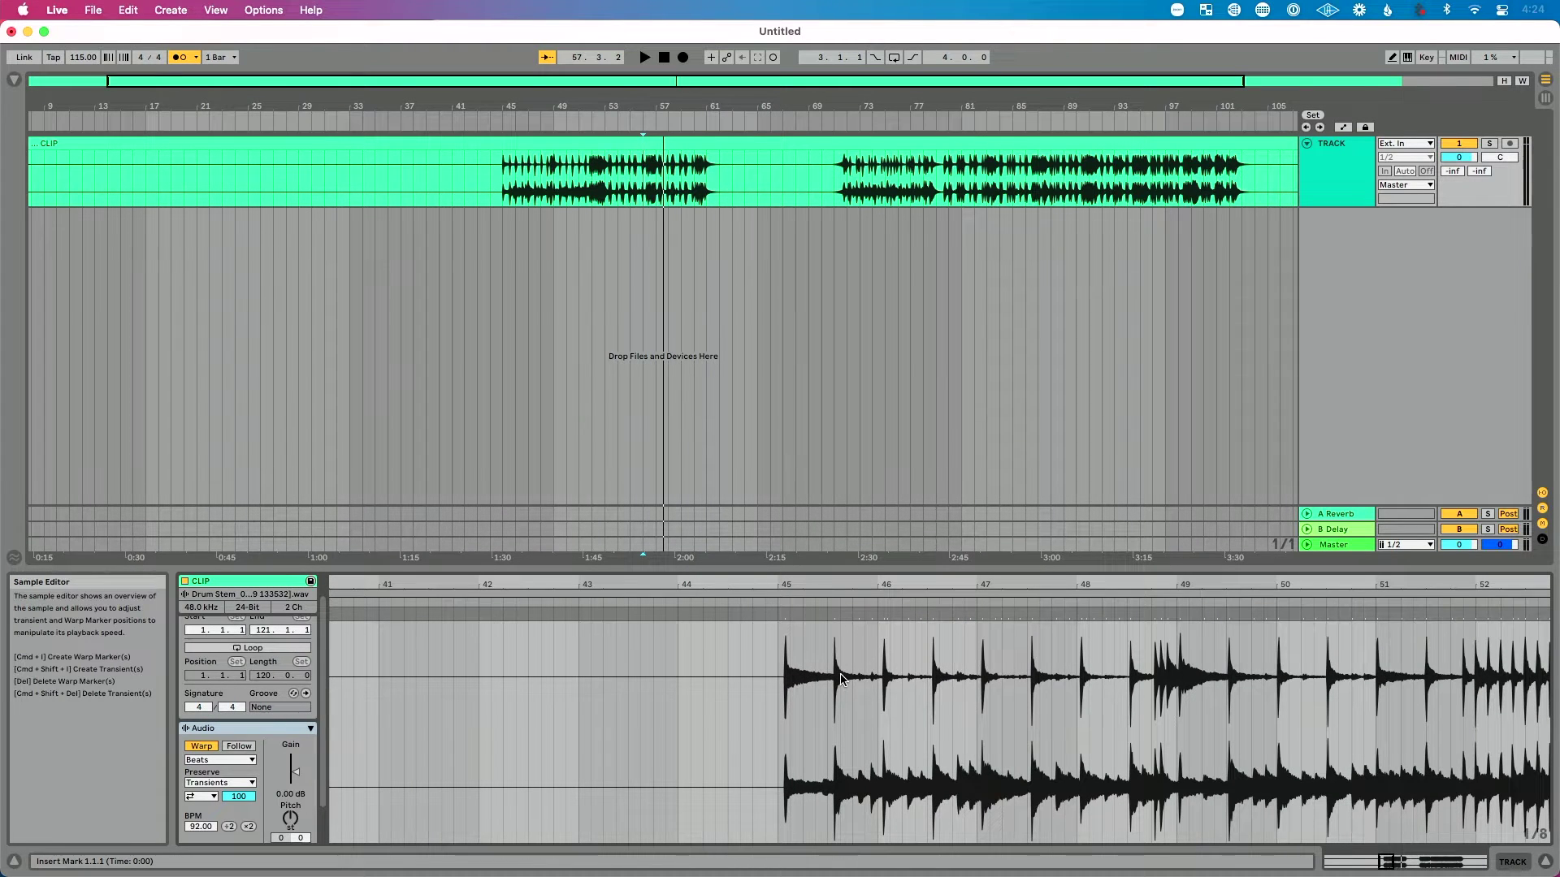
pyautogui.moveTo(783, 612)
pyautogui.doubleClick(783, 612)
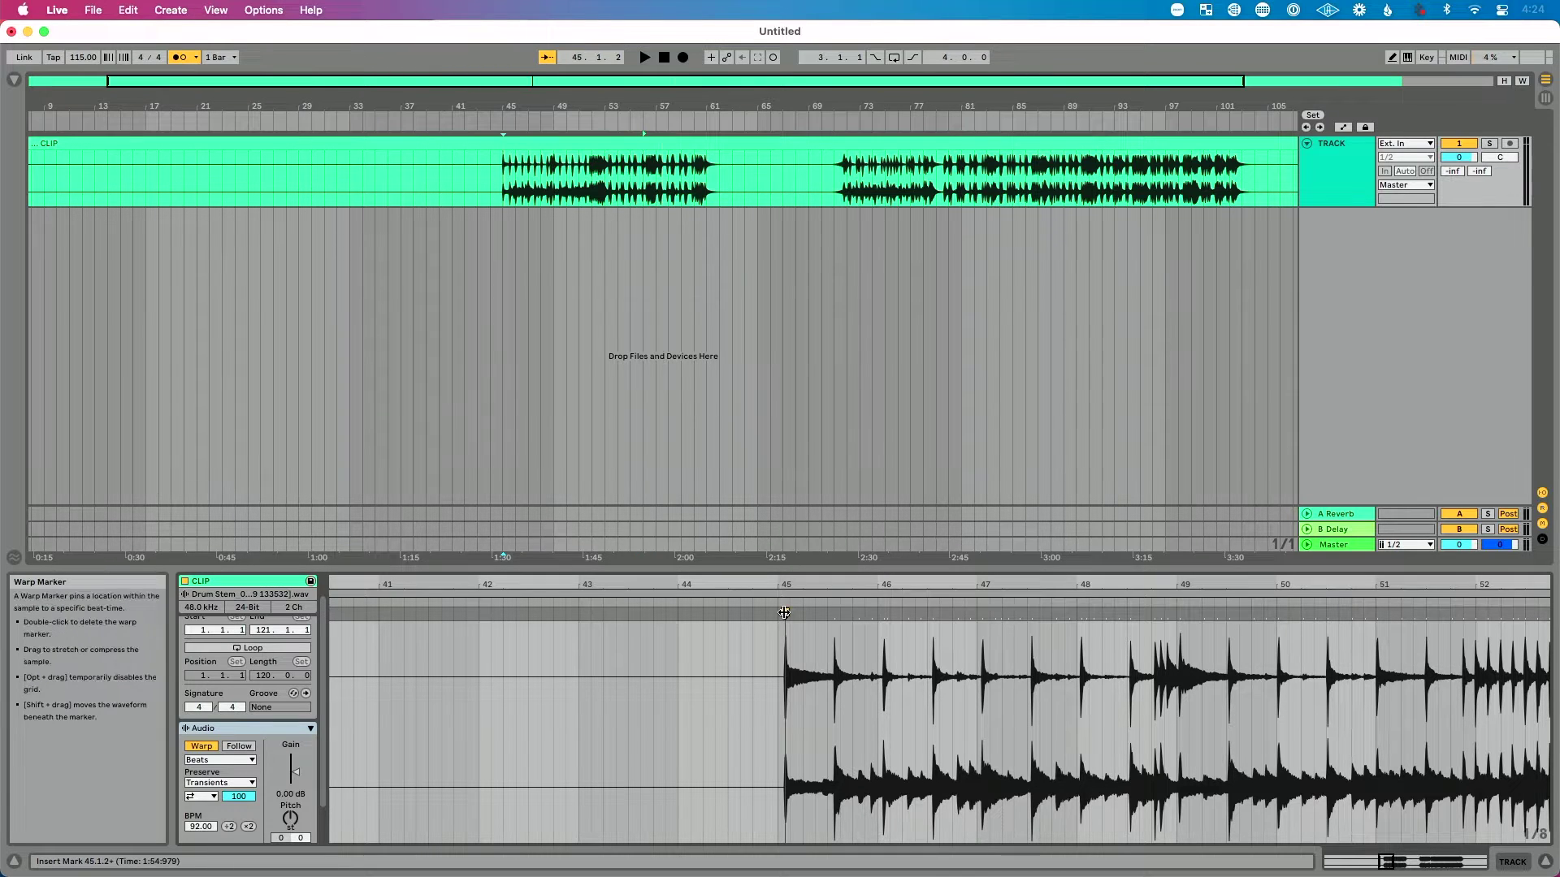
pyautogui.moveTo(784, 613); pyautogui.dragTo(778, 612)
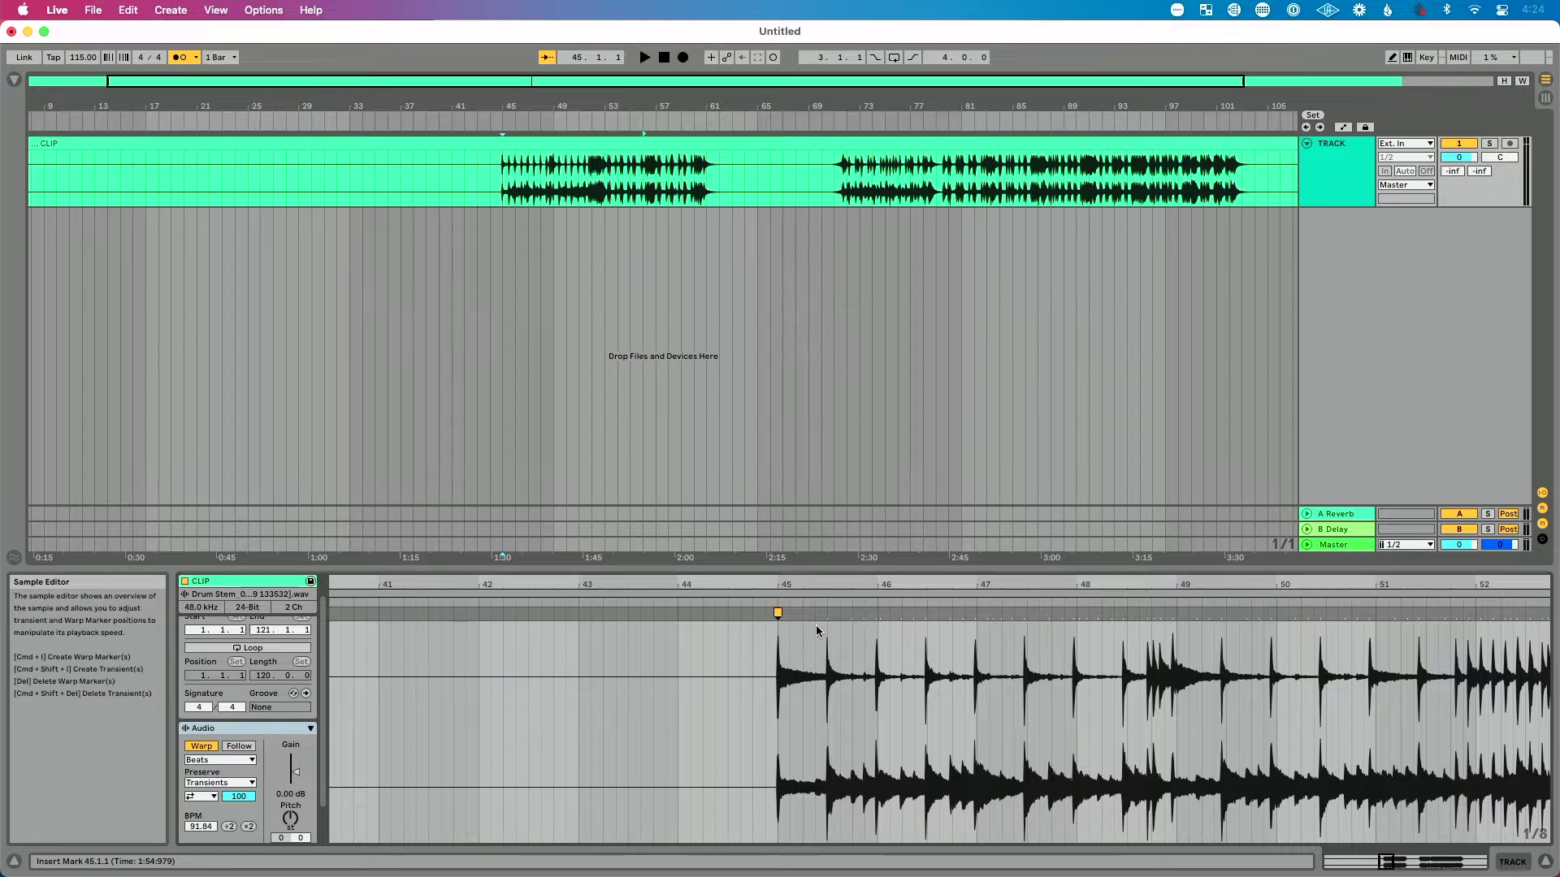
# Pin warp markers to the hits at bars 46, 46.3, 47, 47.3 and one further along.
pyautogui.moveTo(893, 619)
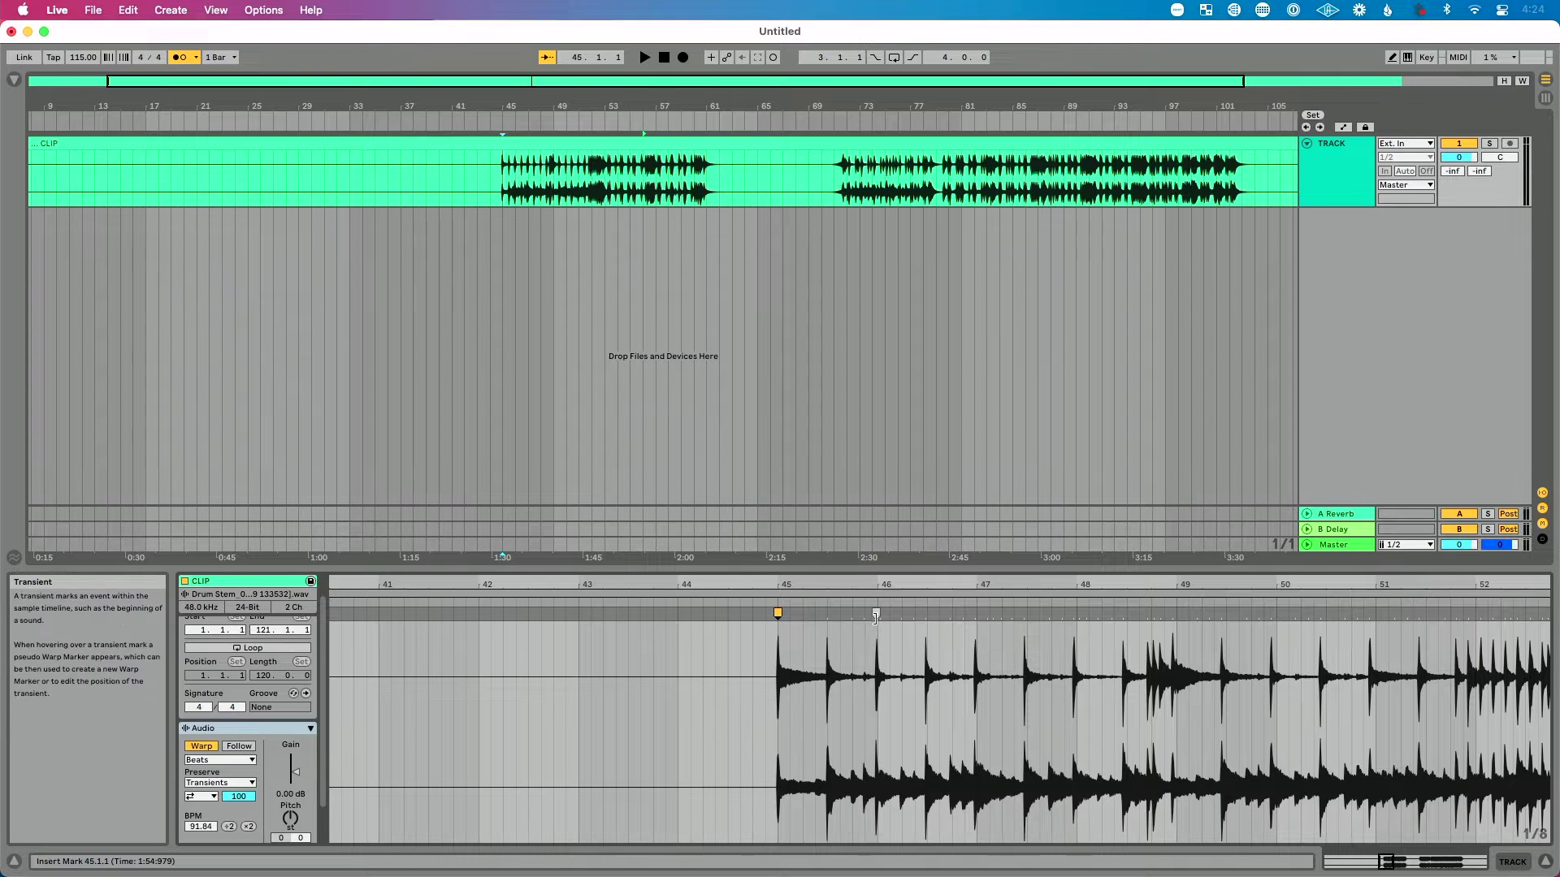
pyautogui.moveTo(876, 615)
pyautogui.mouseDown()
pyautogui.moveTo(898, 615)
pyautogui.moveTo(878, 615)
pyautogui.mouseUp()
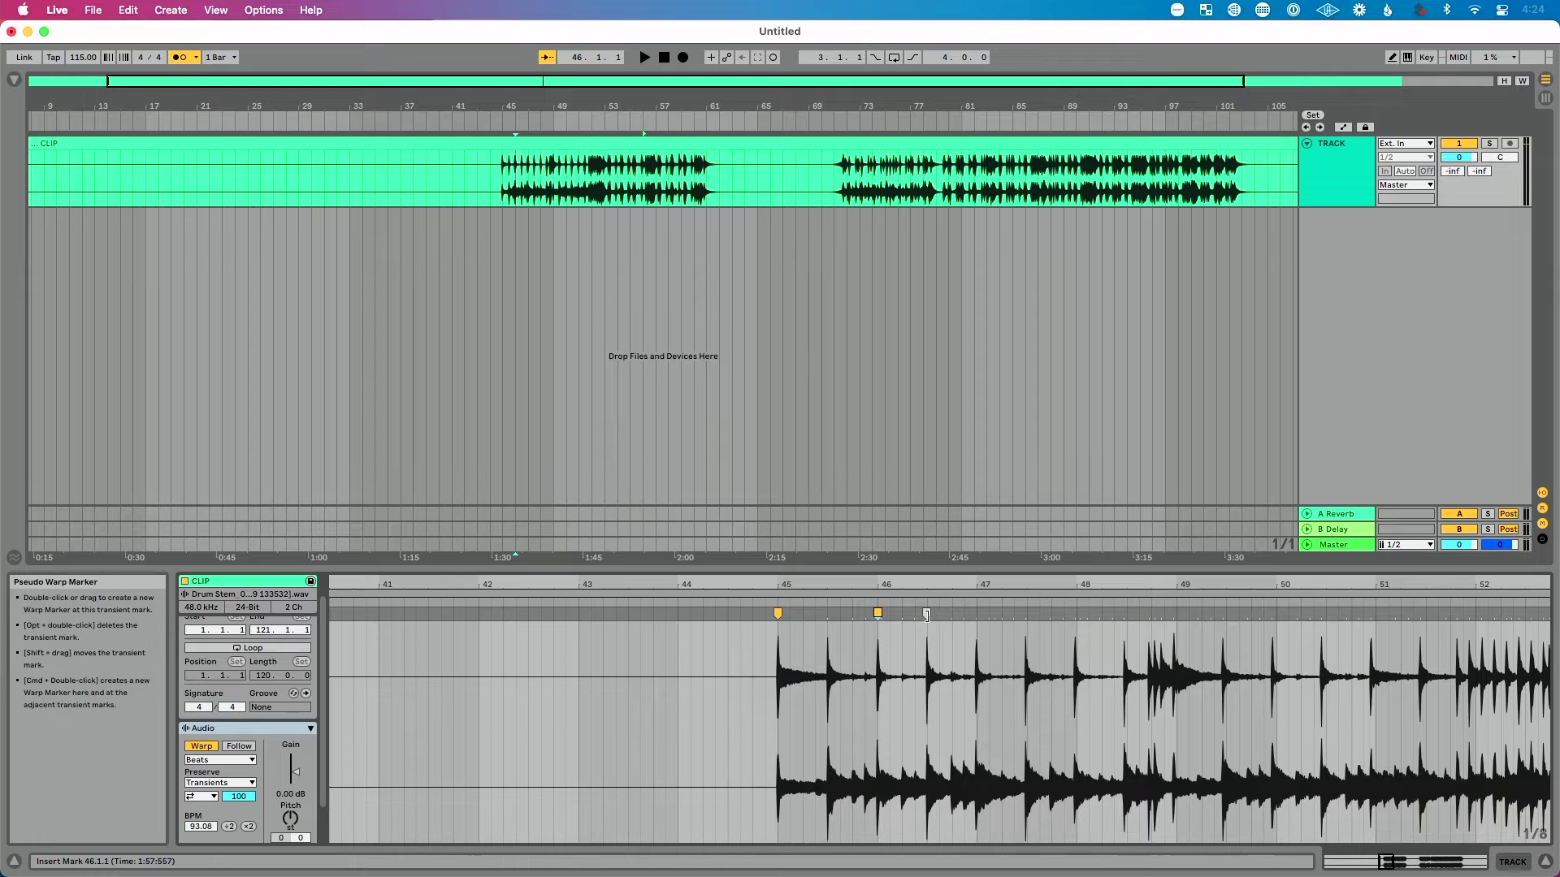
pyautogui.moveTo(926, 614); pyautogui.dragTo(927, 613)
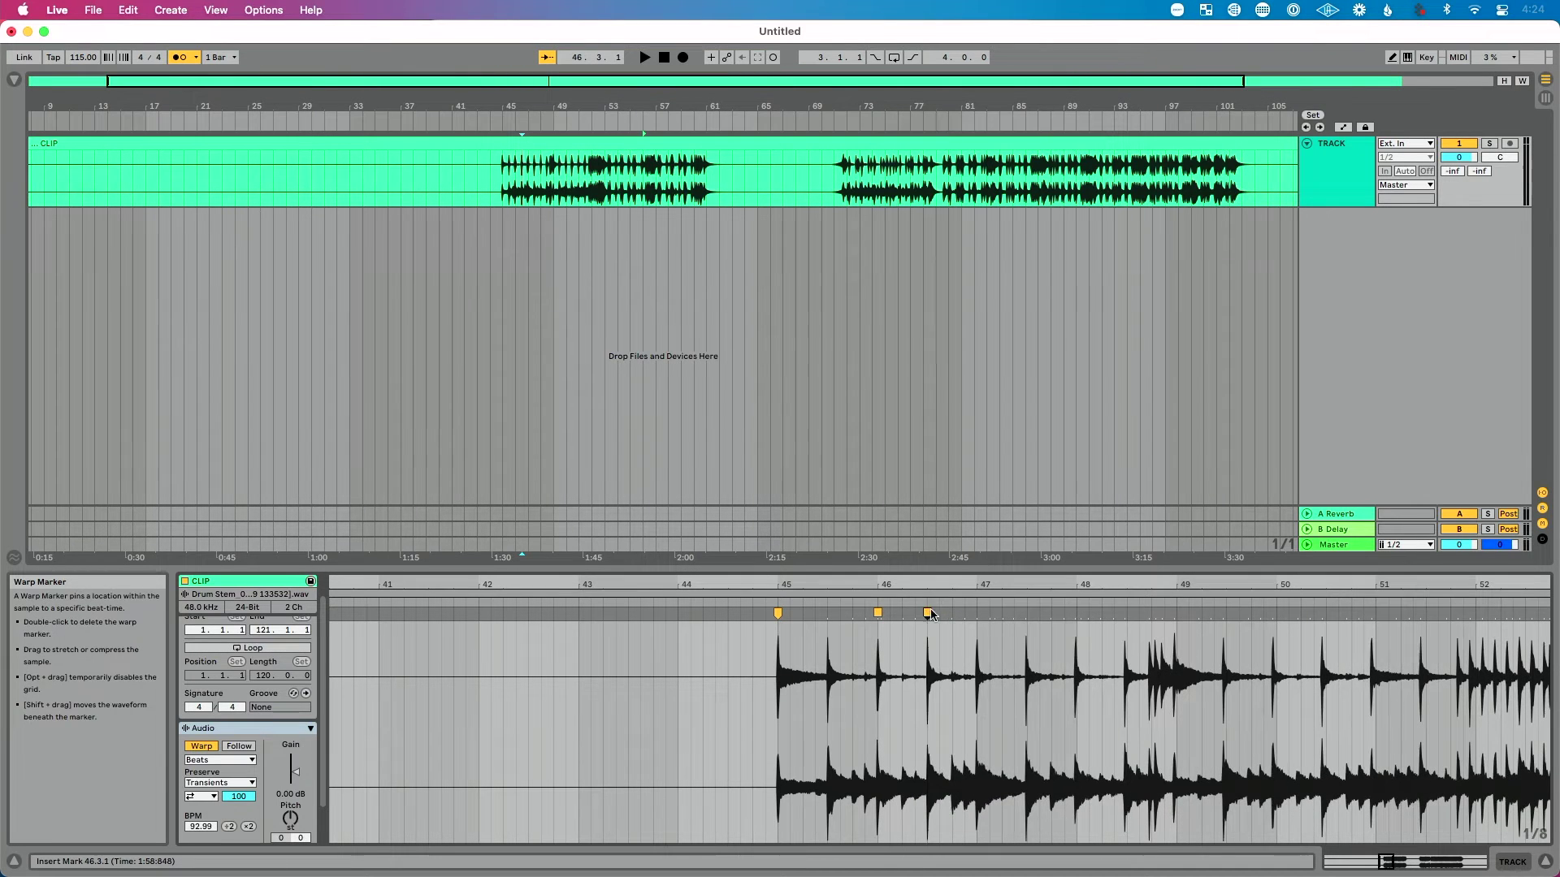
pyautogui.doubleClick(978, 611)
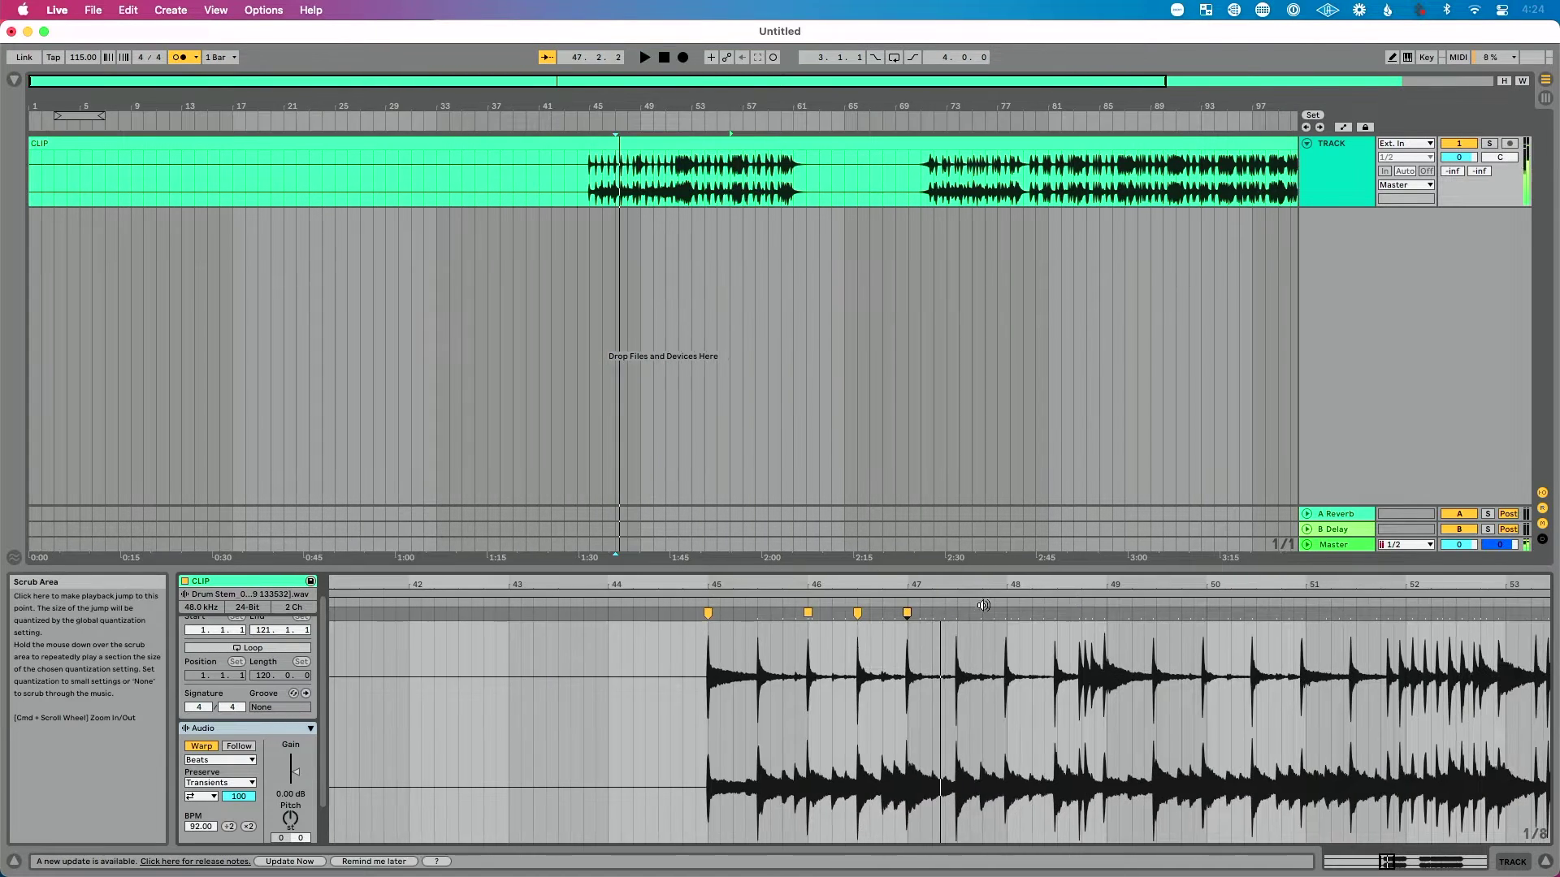
pyautogui.moveTo(932, 613); pyautogui.dragTo(1000, 611)
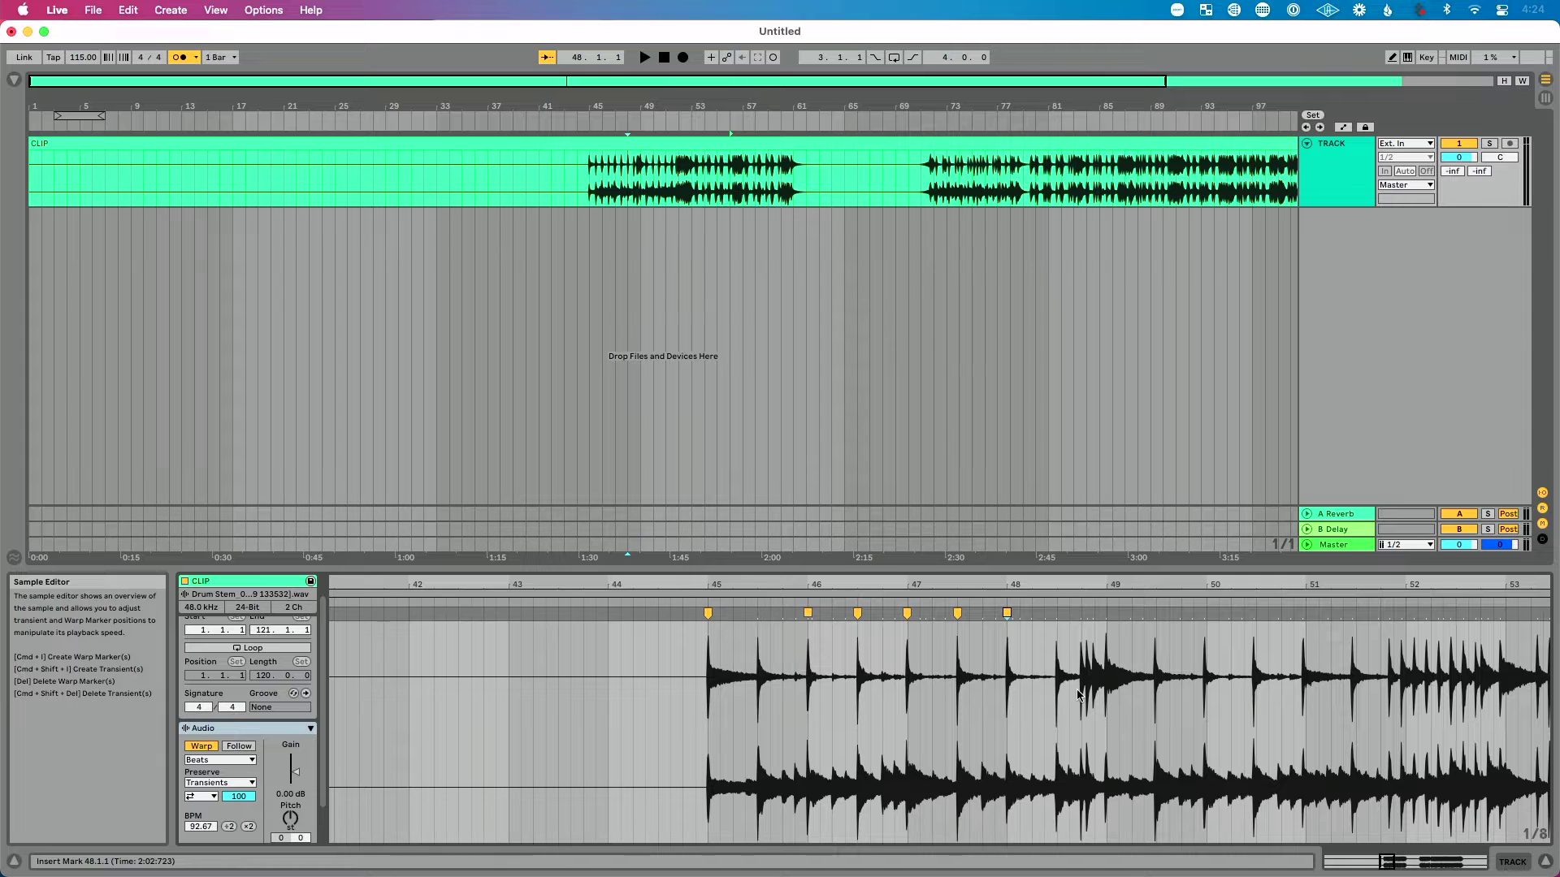
pyautogui.moveTo(1107, 613); pyautogui.dragTo(1106, 612)
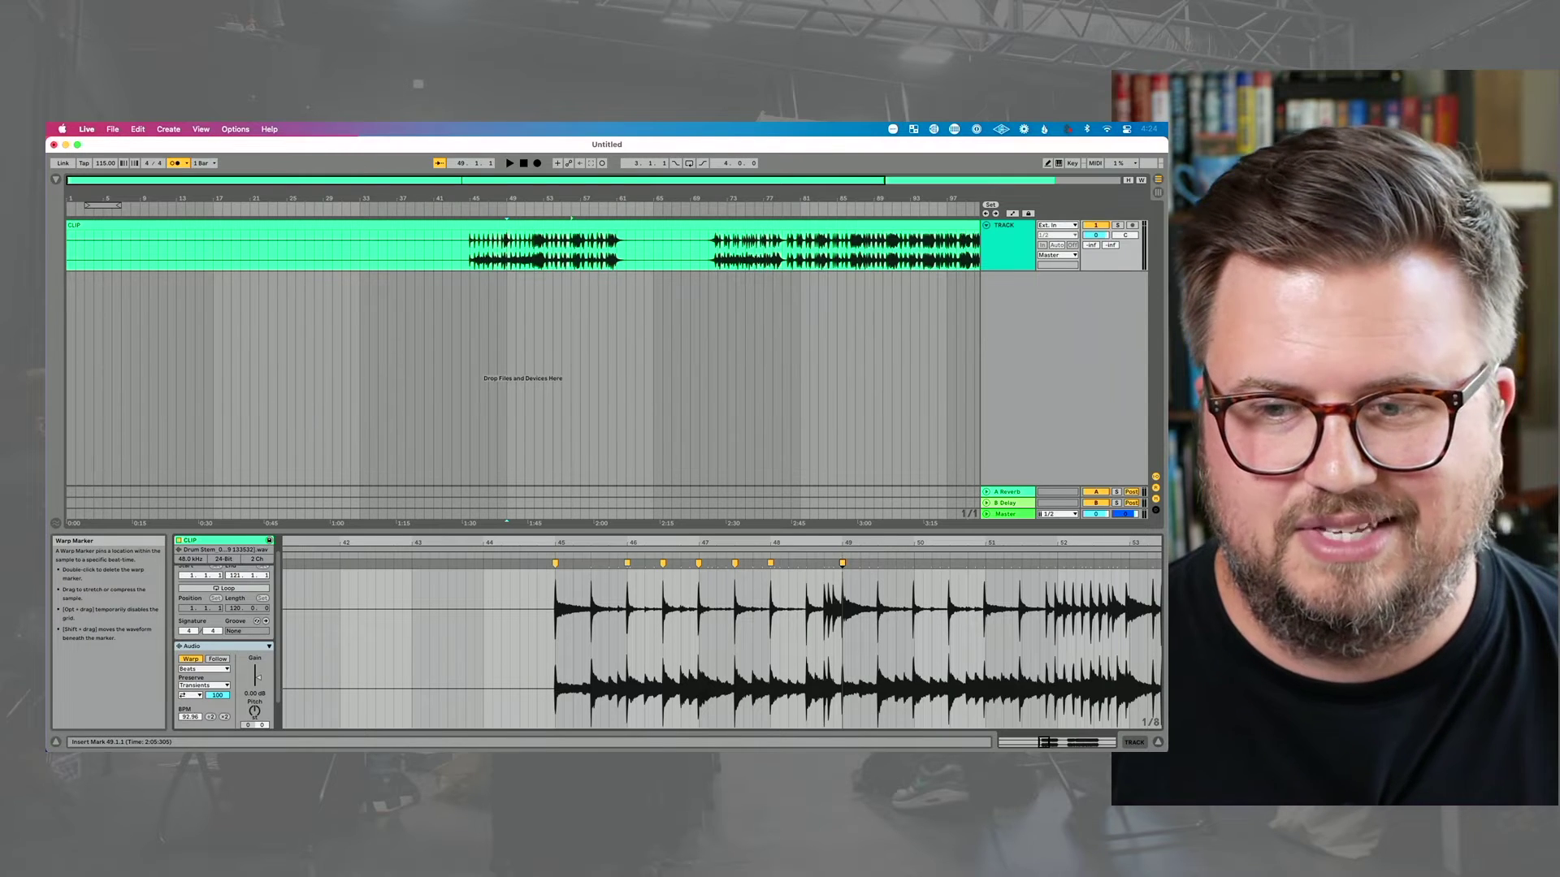
# Play from bar 44 to check the warped stem, then bring the tempo to 115 BPM.
pyautogui.click(462, 206)
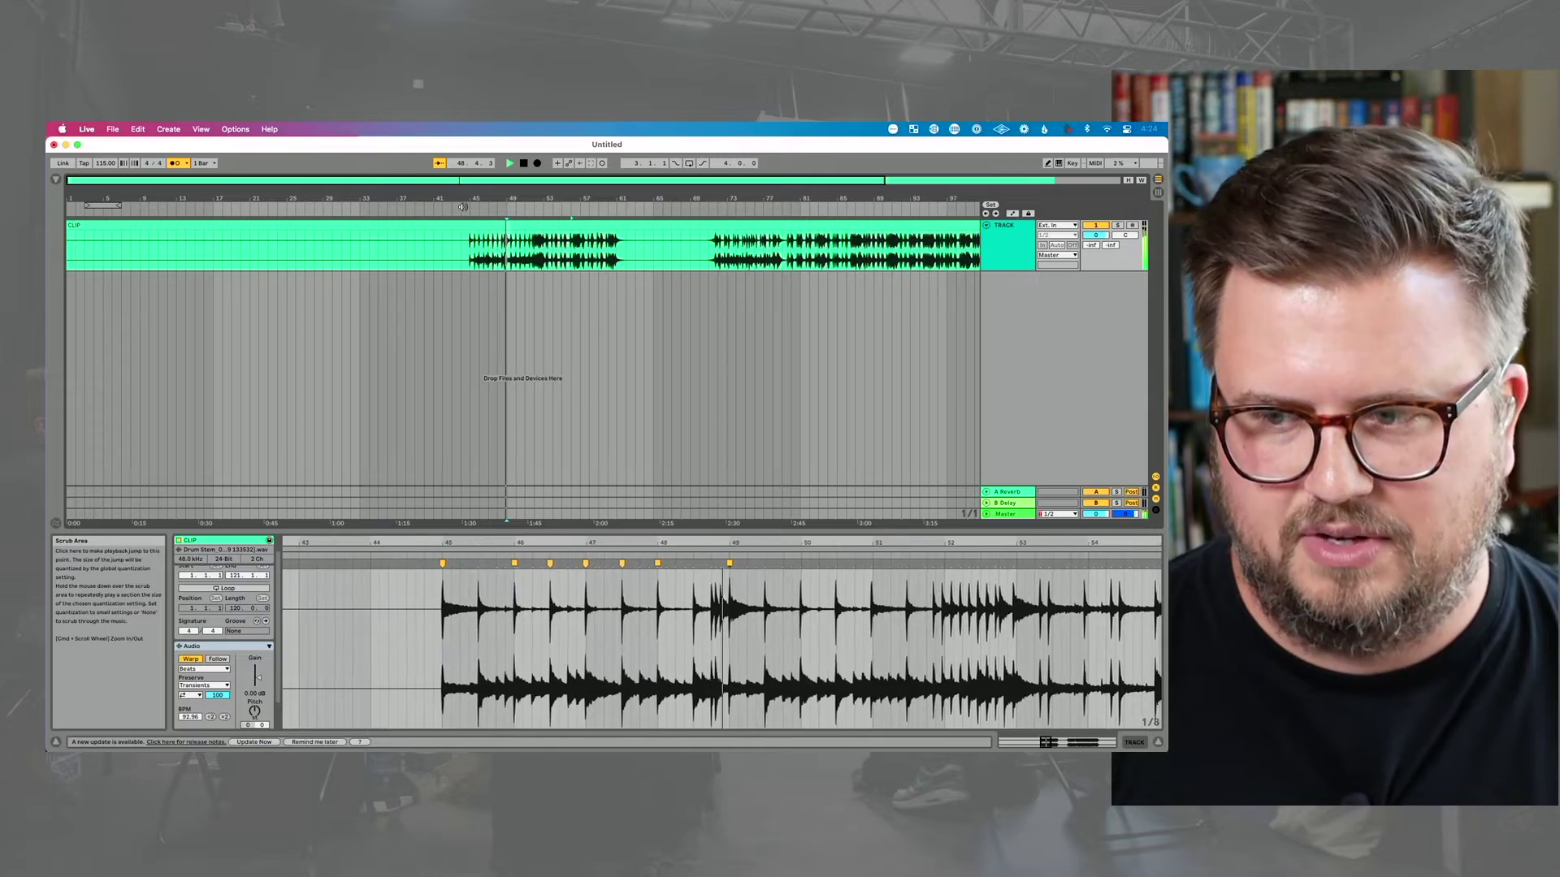
pyautogui.press('space')
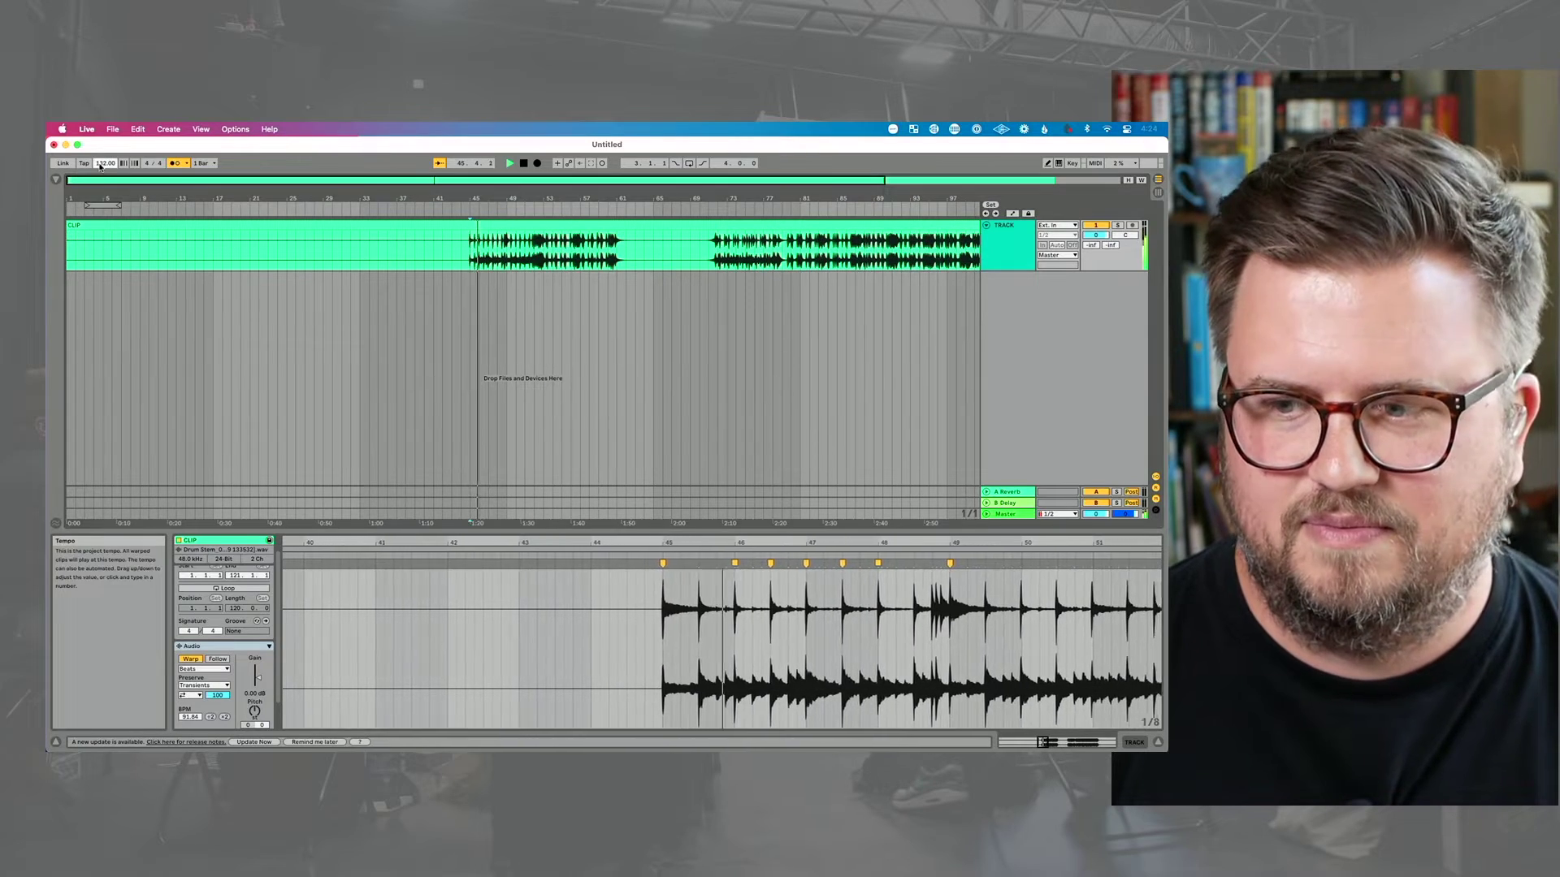
pyautogui.press('space')
pyautogui.moveTo(99, 167); pyautogui.dragTo(100, 195)
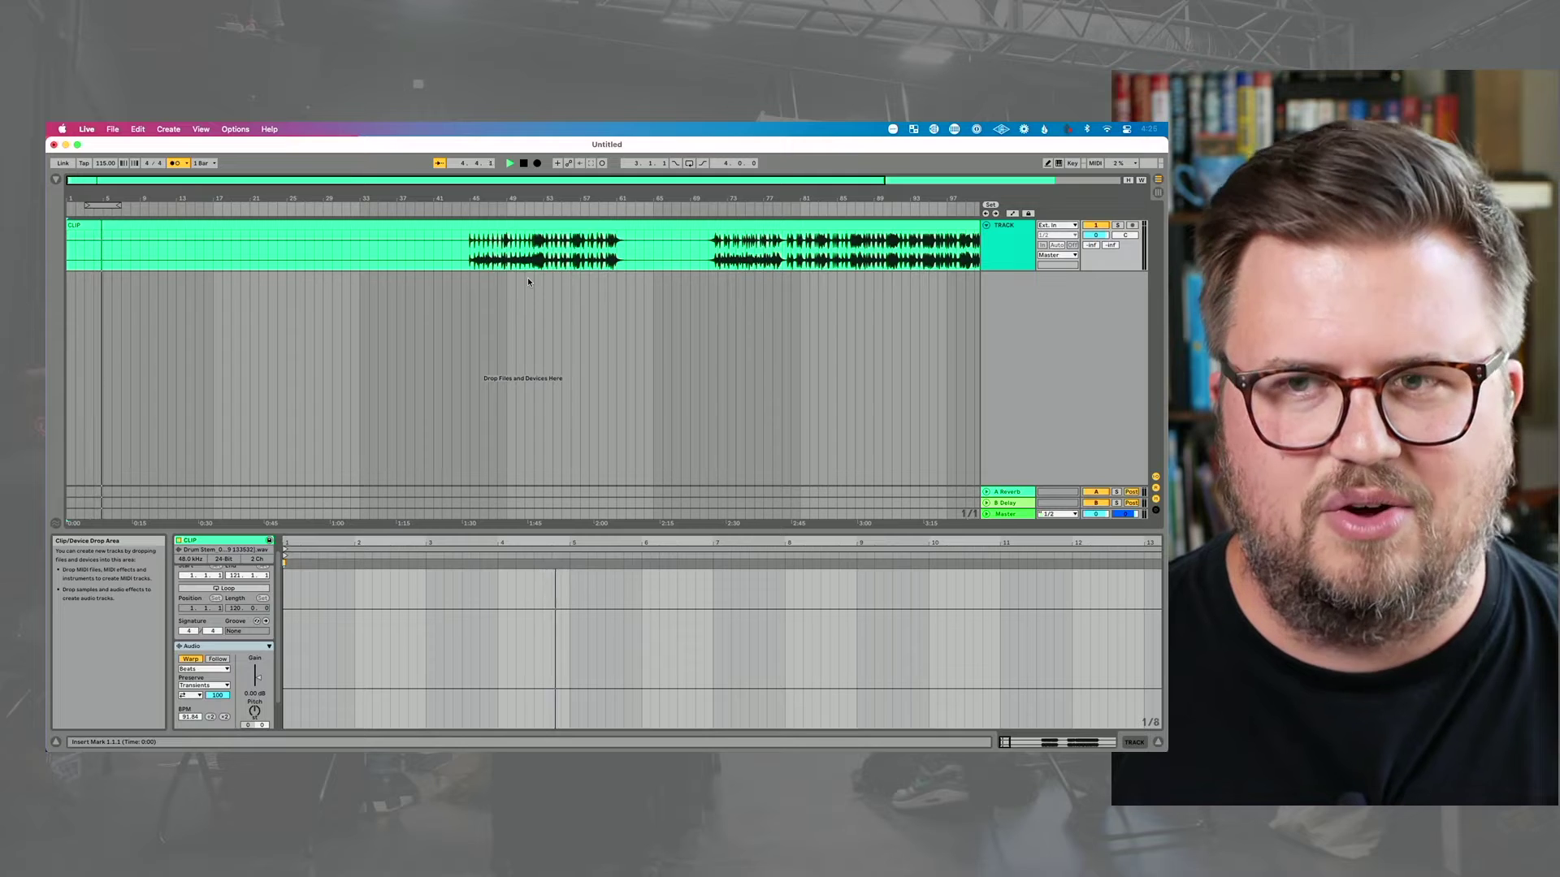
# Stop playback, set the position to bar 45, and zoom out to the whole drum clip waveform.
pyautogui.press('space')
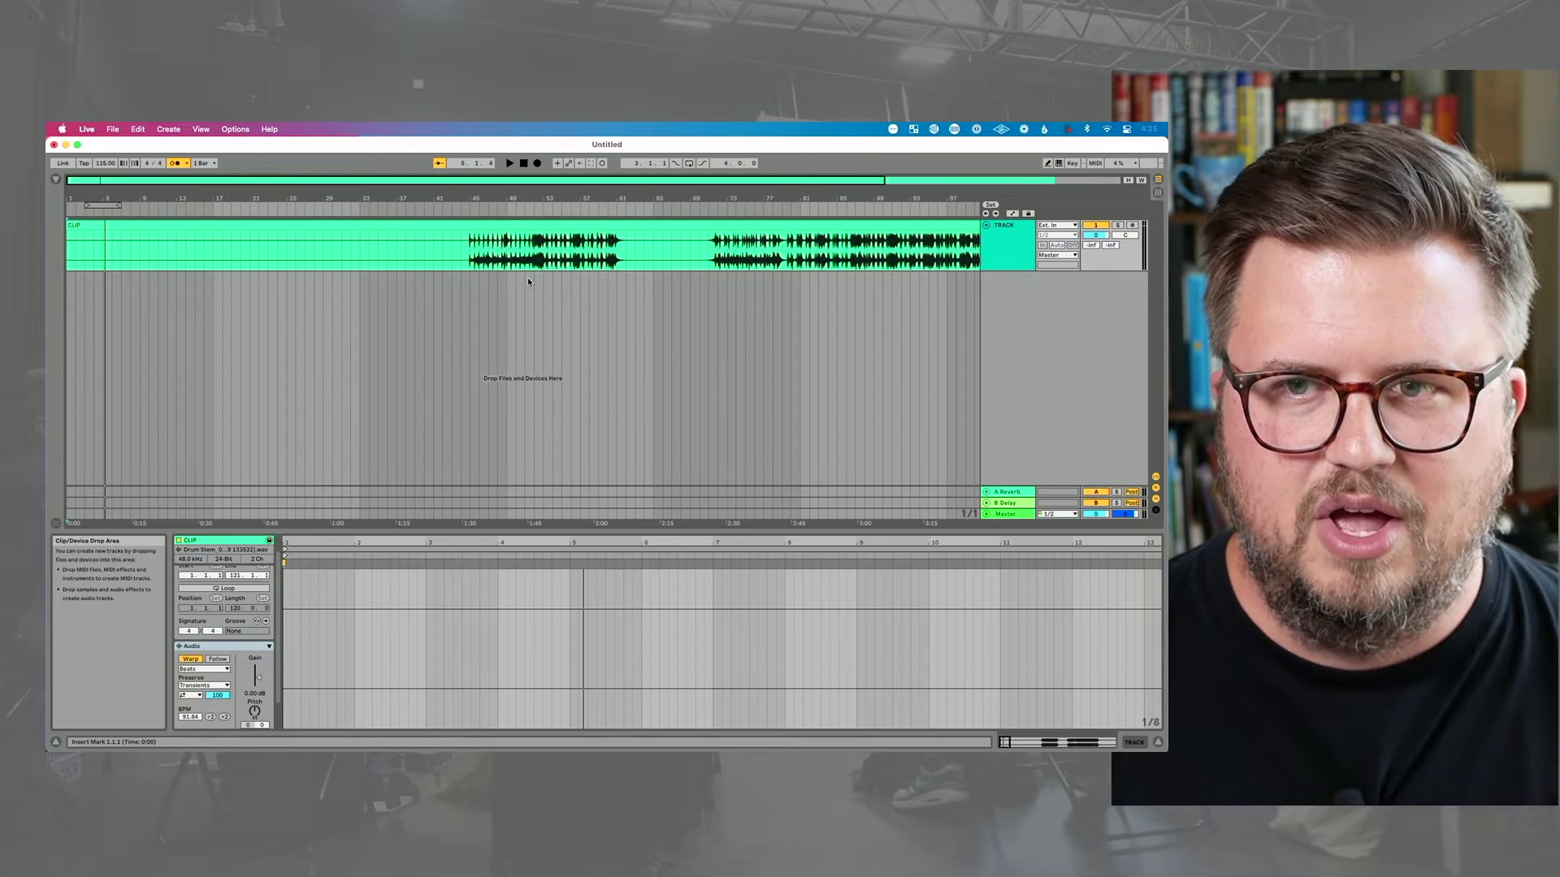
pyautogui.click(474, 254)
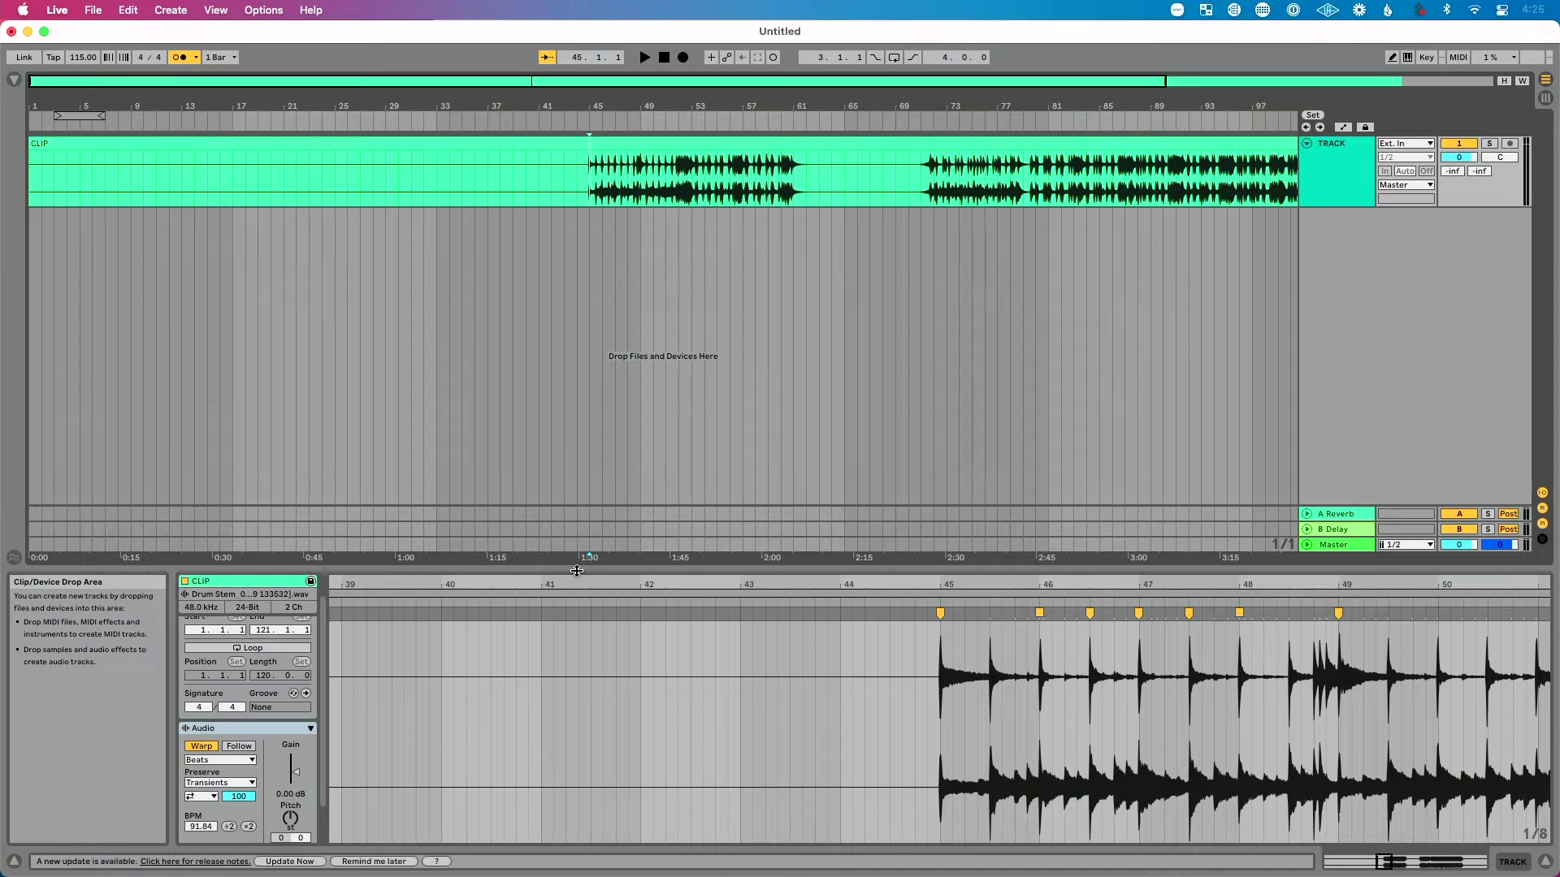
pyautogui.moveTo(382, 590); pyautogui.dragTo(383, 581)
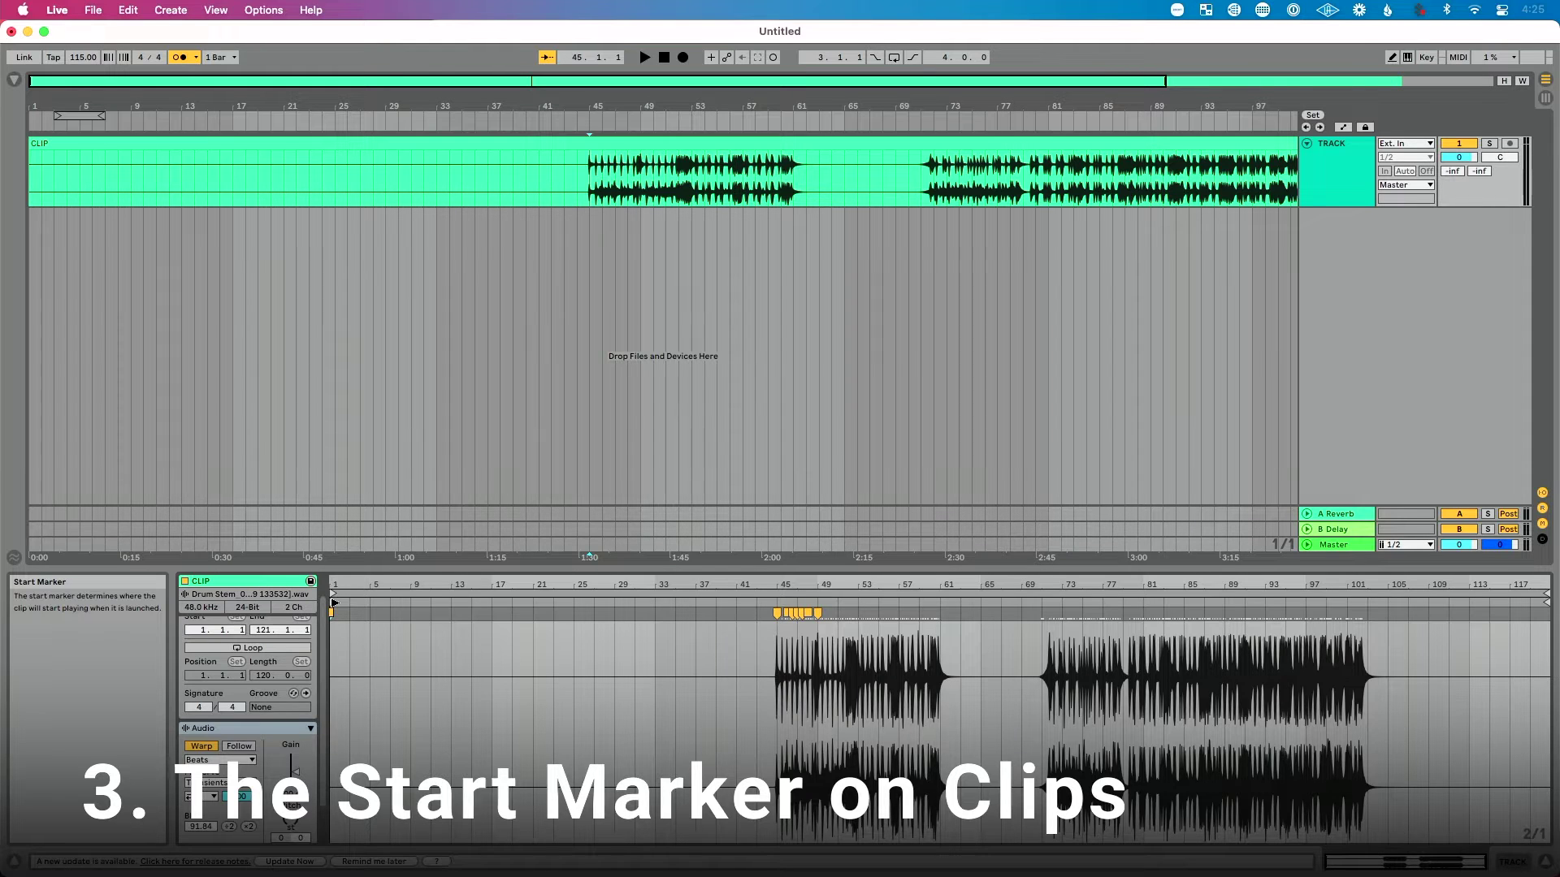
# Drag the clip's start marker to the first drum hit at bar 45, then stop playback.
pyautogui.moveTo(334, 603); pyautogui.dragTo(777, 630)
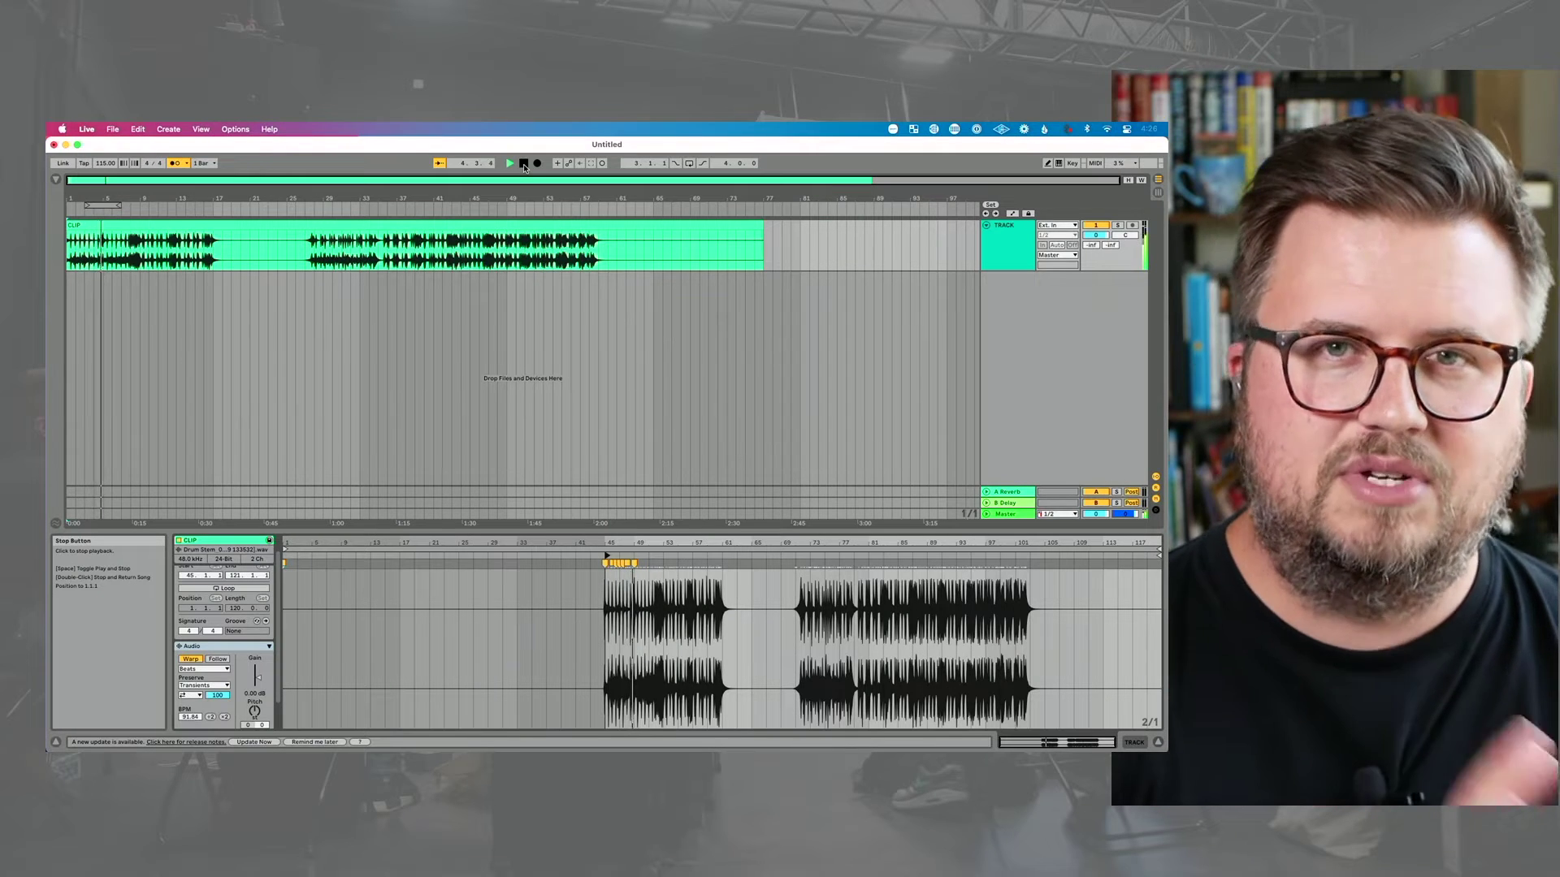
pyautogui.click(524, 164)
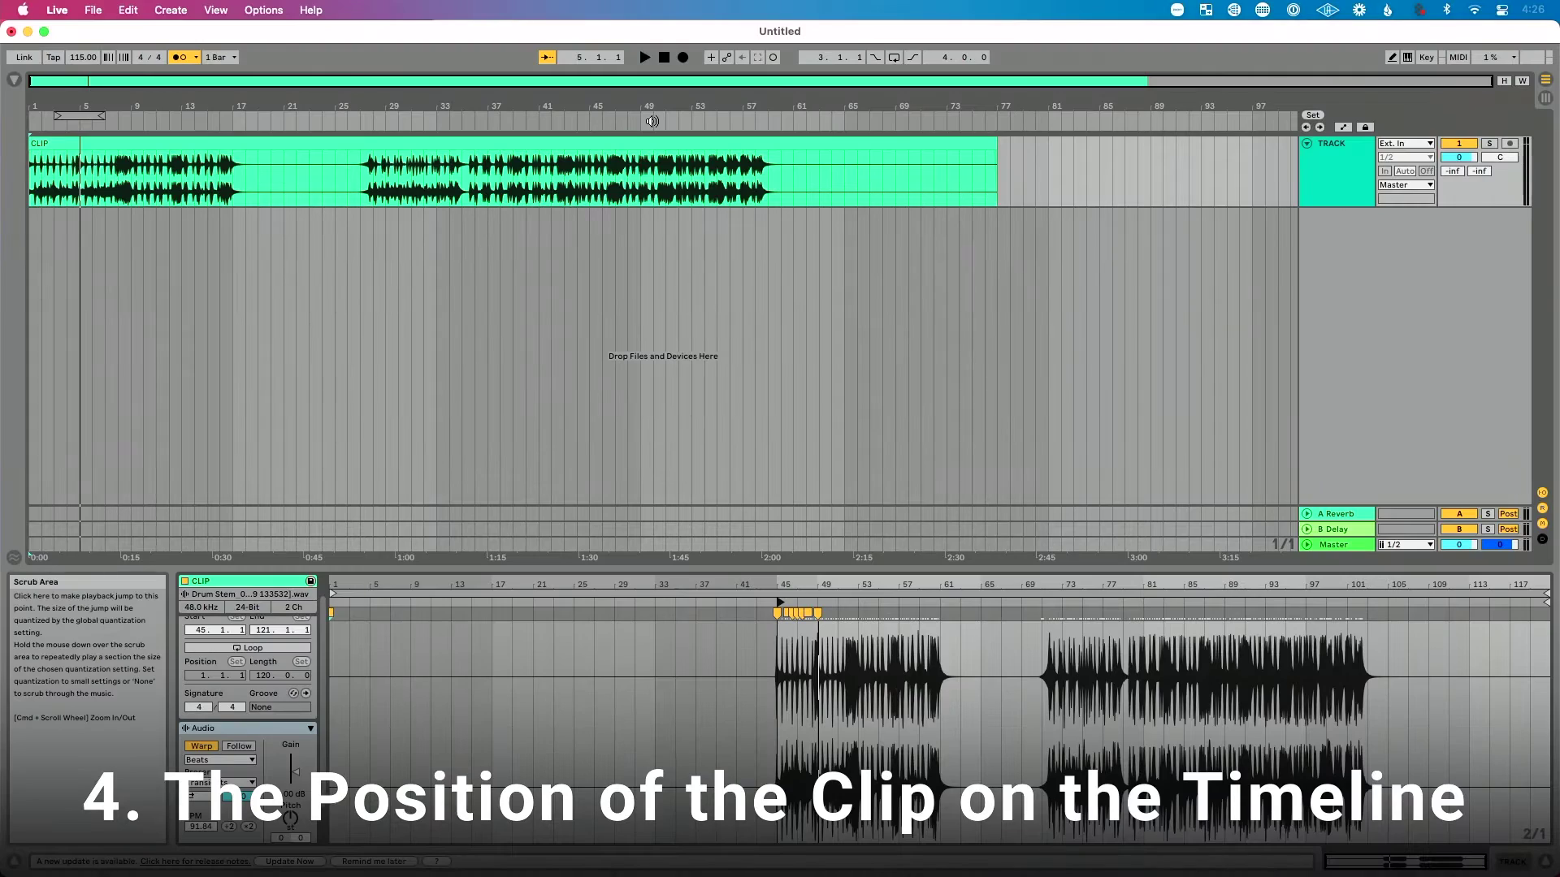
# Shift the drum clip about two bars later to start at bar 3 and play it back.
pyautogui.click(49, 121)
pyautogui.moveTo(96, 148); pyautogui.dragTo(119, 148)
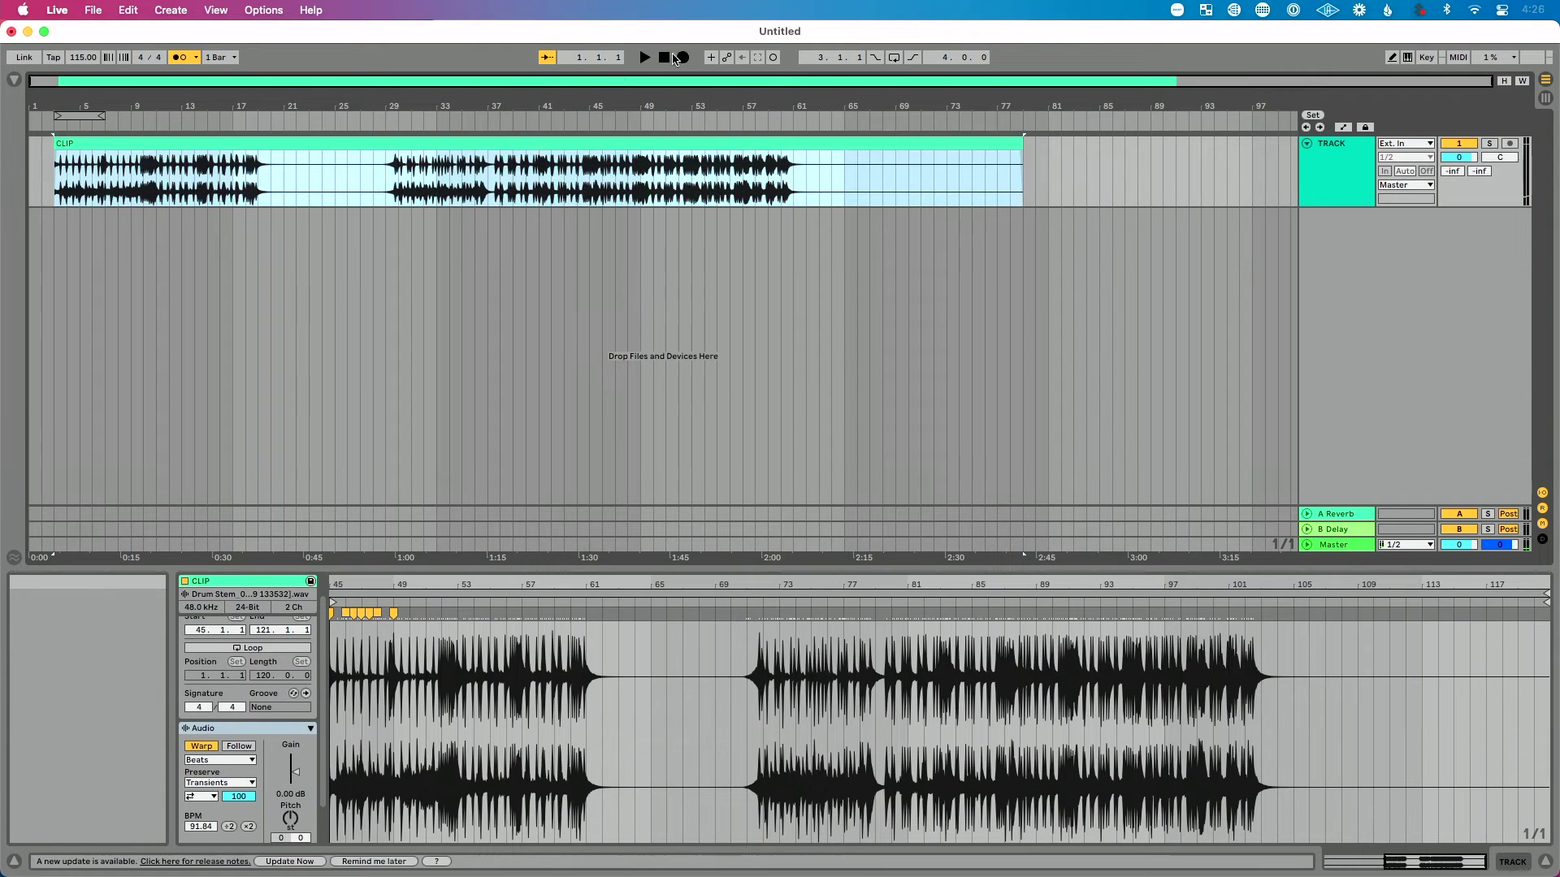
pyautogui.press('space')
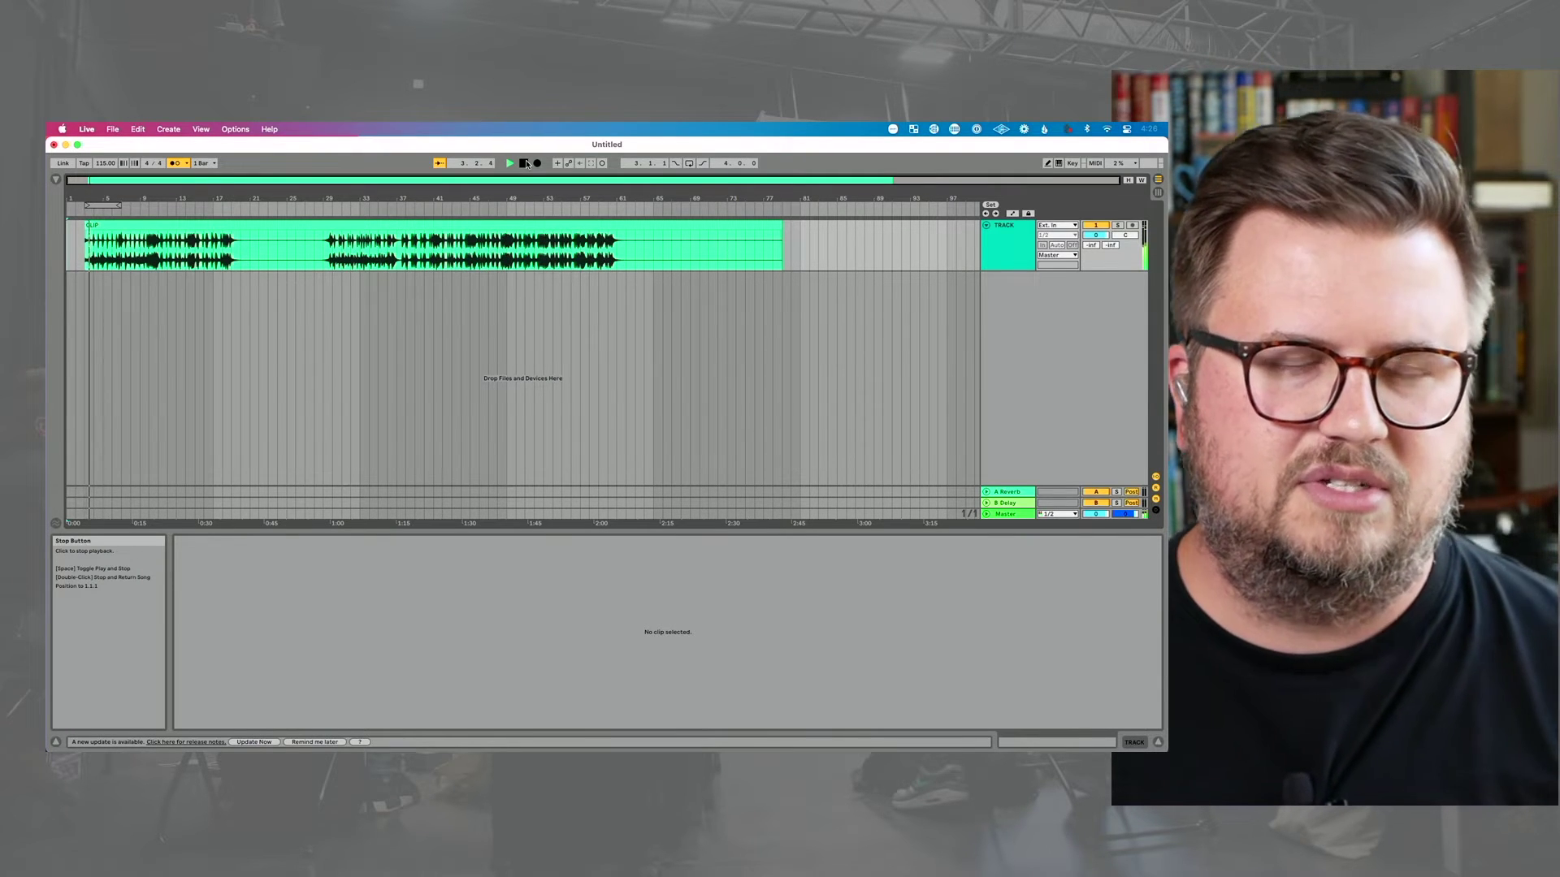
pyautogui.click(525, 163)
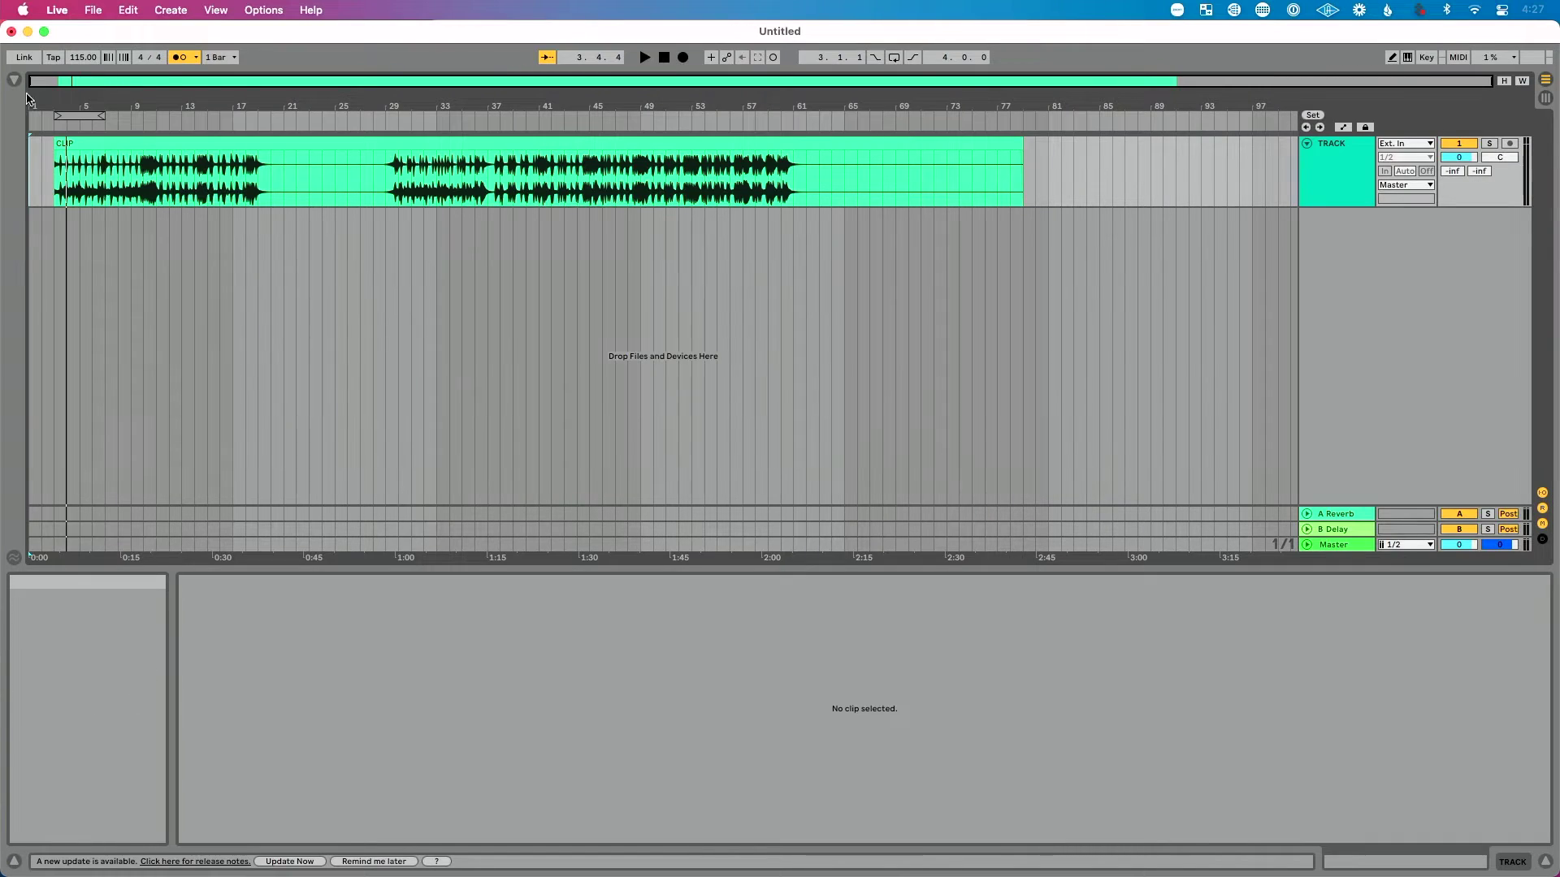
# Zoom the arrangement in on the clip start and bring later bars of its waveform into view.
pyautogui.moveTo(26, 98); pyautogui.dragTo(29, 130)
pyautogui.click(101, 143)
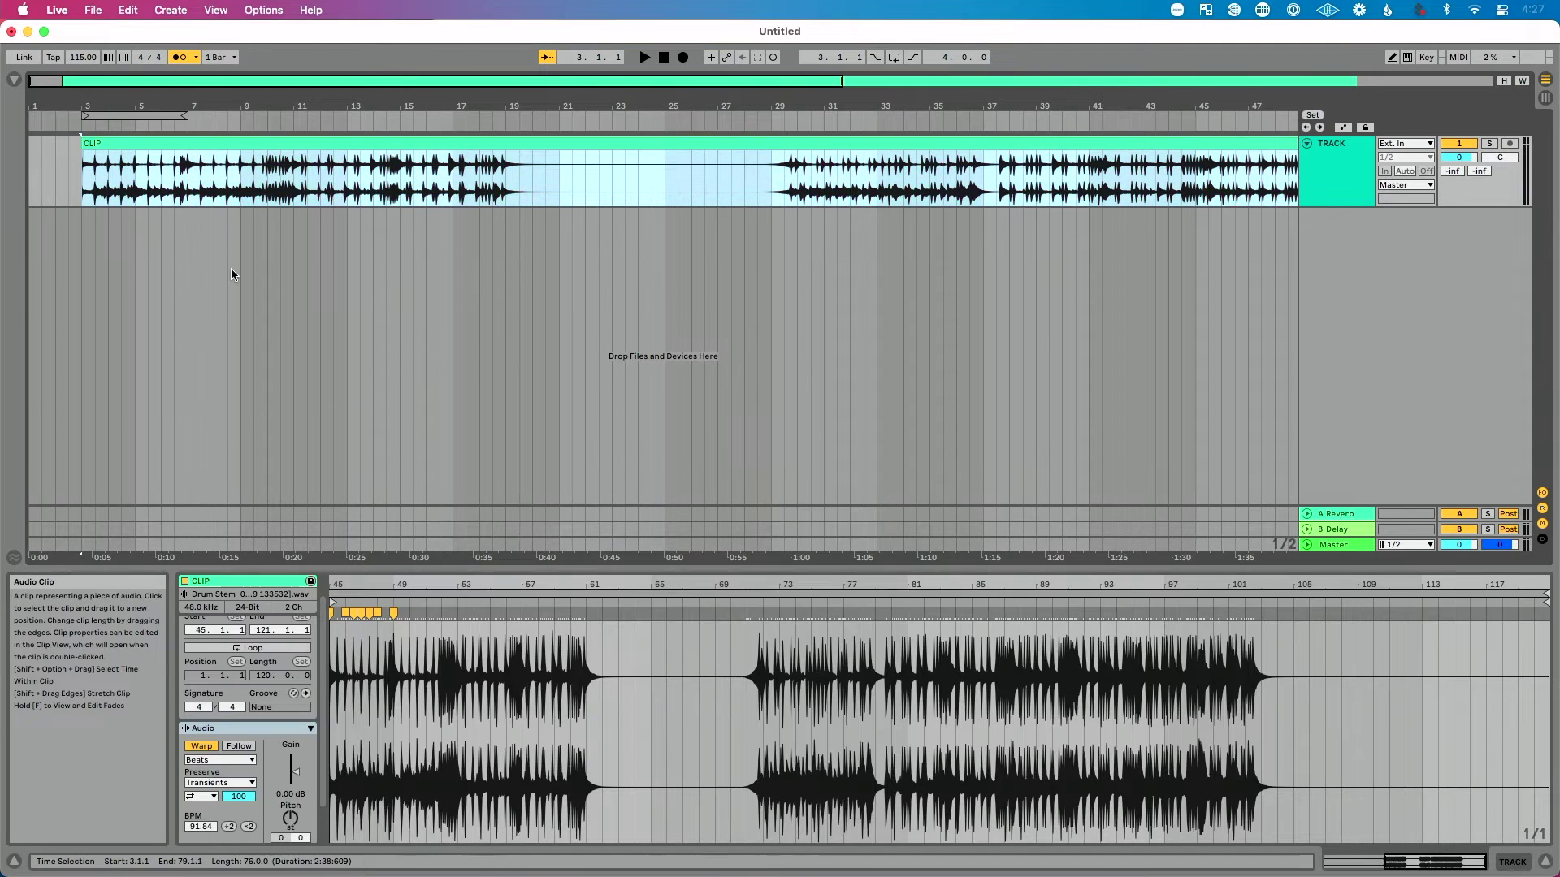
pyautogui.moveTo(336, 583); pyautogui.dragTo(669, 582)
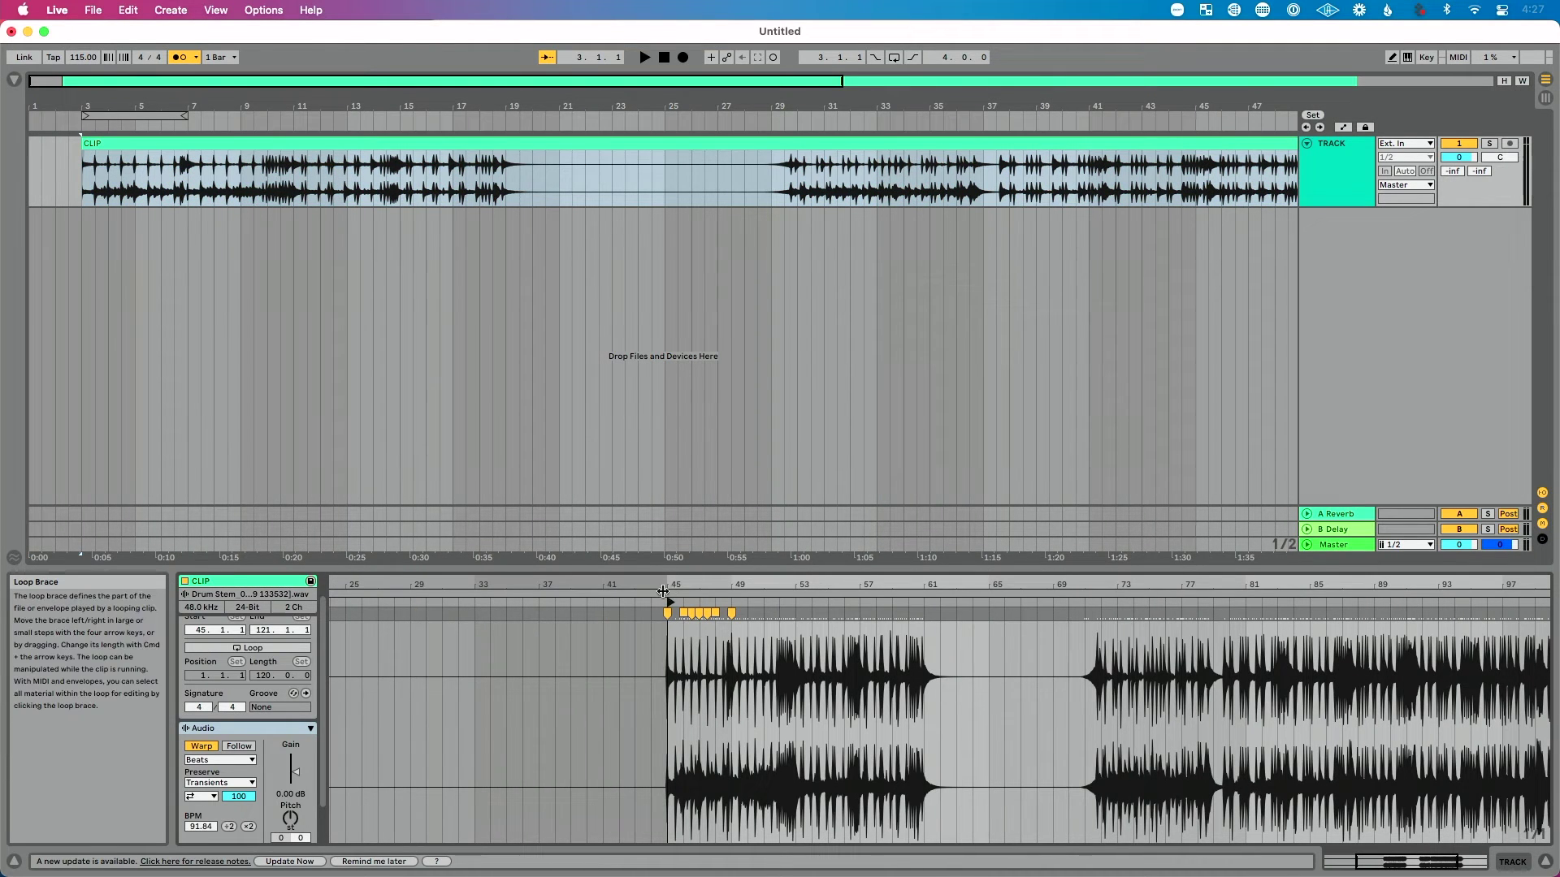
pyautogui.click(572, 148)
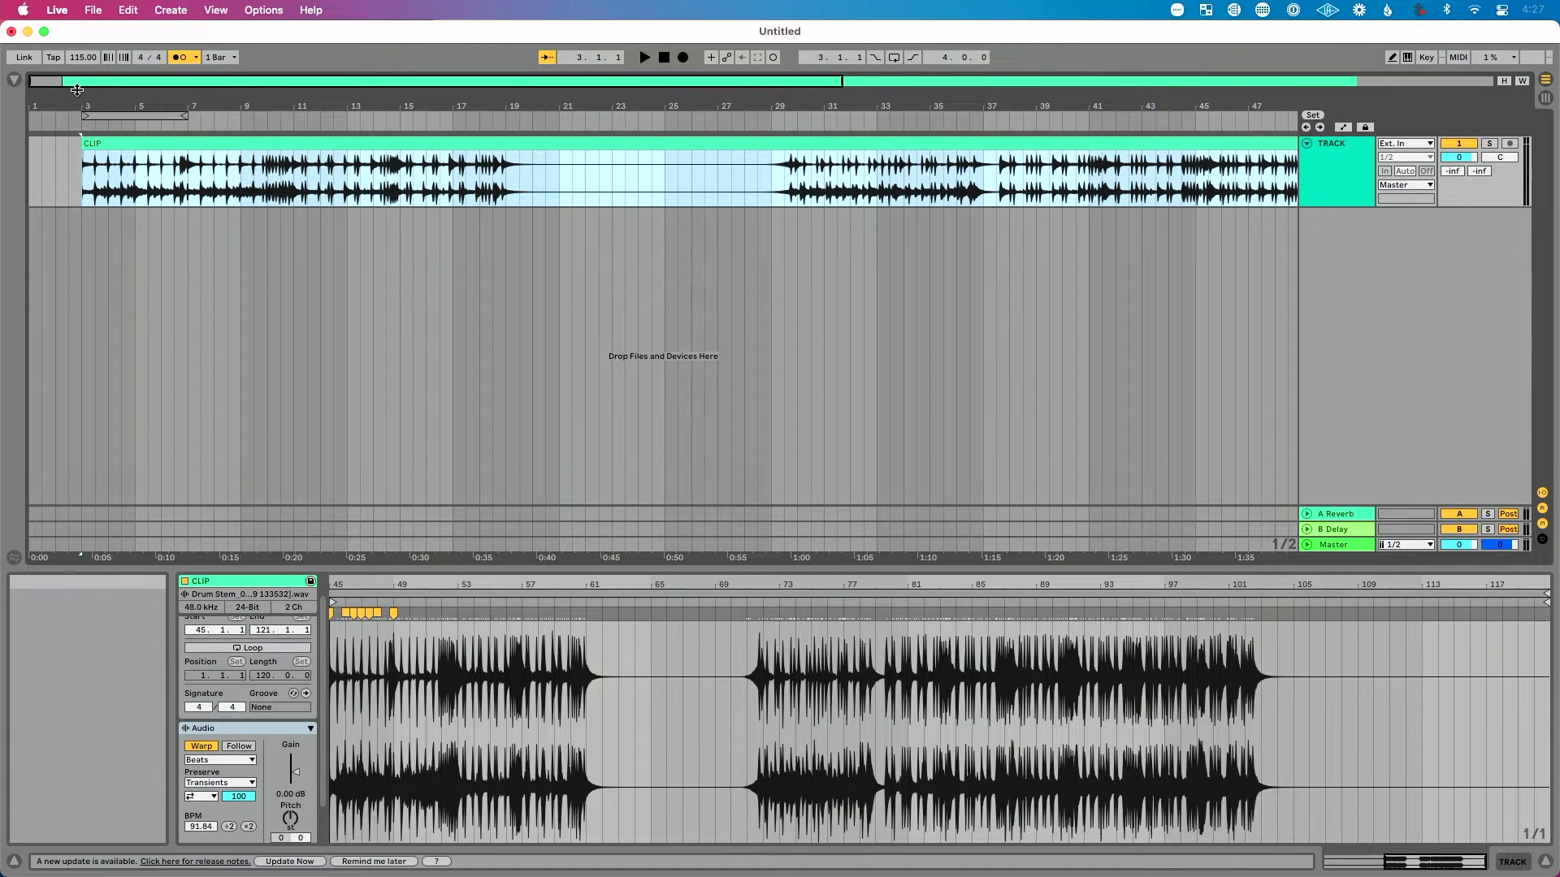
pyautogui.press('+')
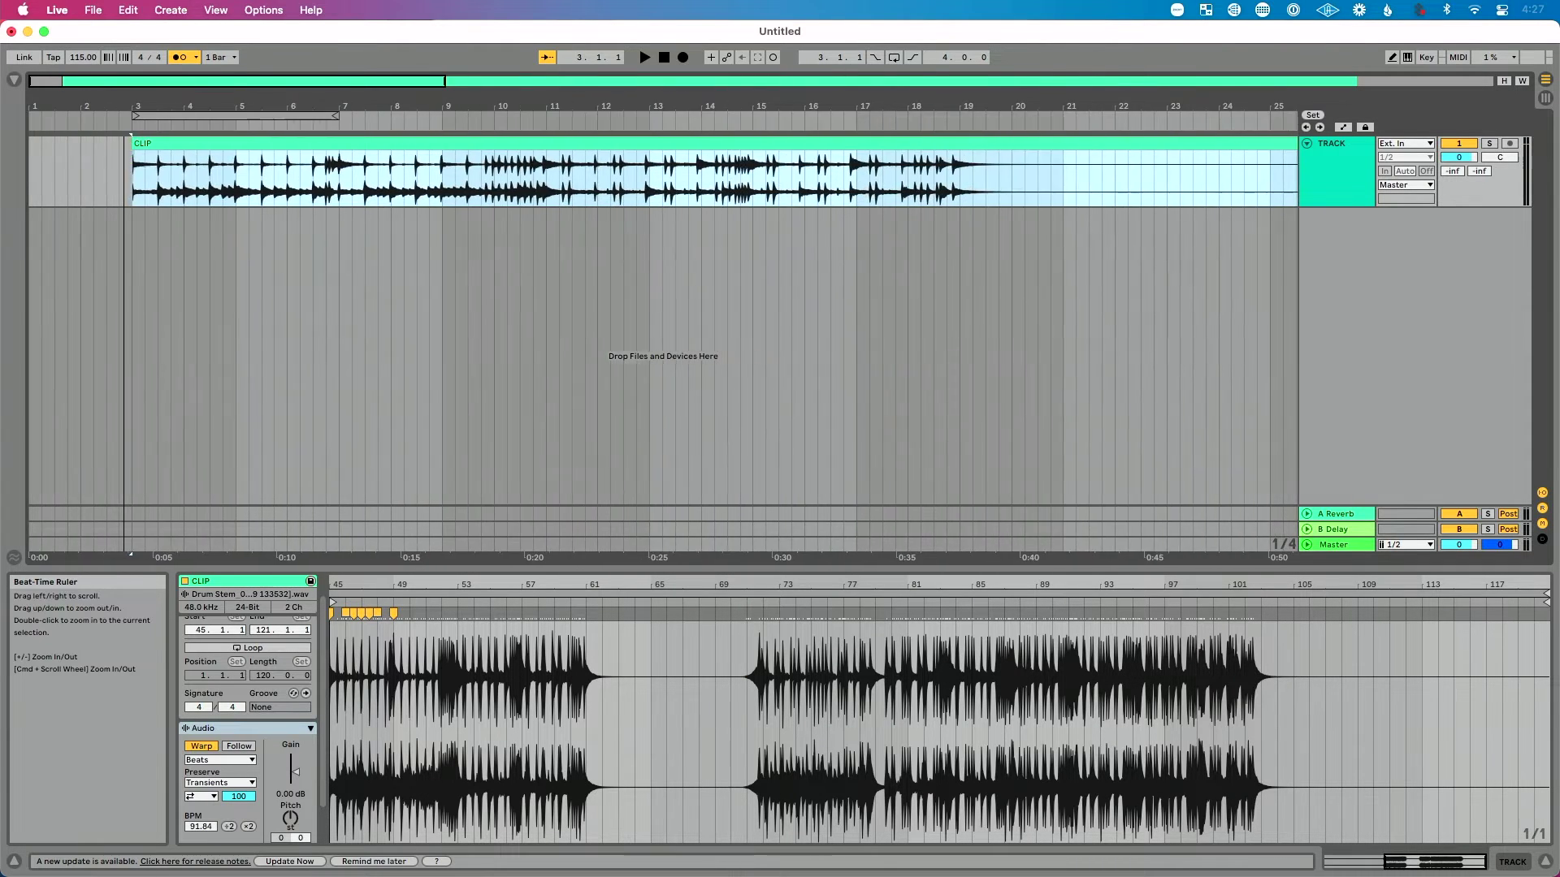